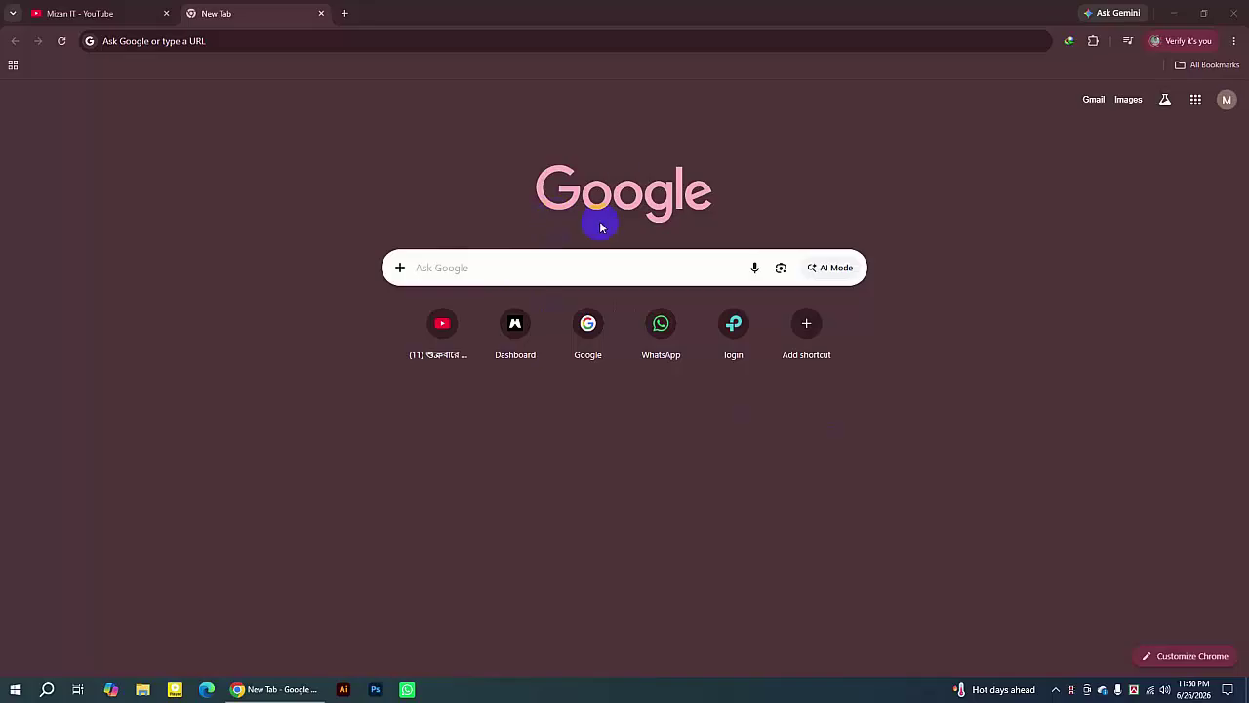
Search Google for "rufus download" and open the official Rufus website at rufus.ie
{"action": "left_click", "coordinate": [474, 265]}
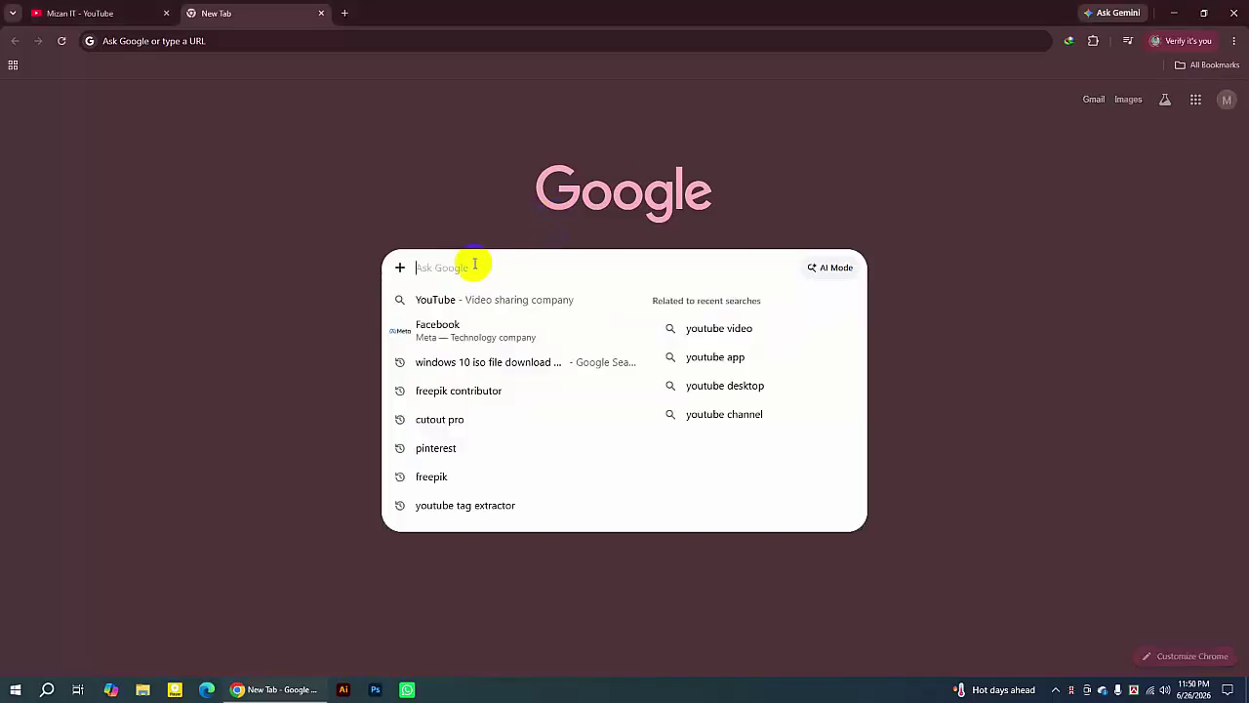
{"action": "type", "text": "rufu"}
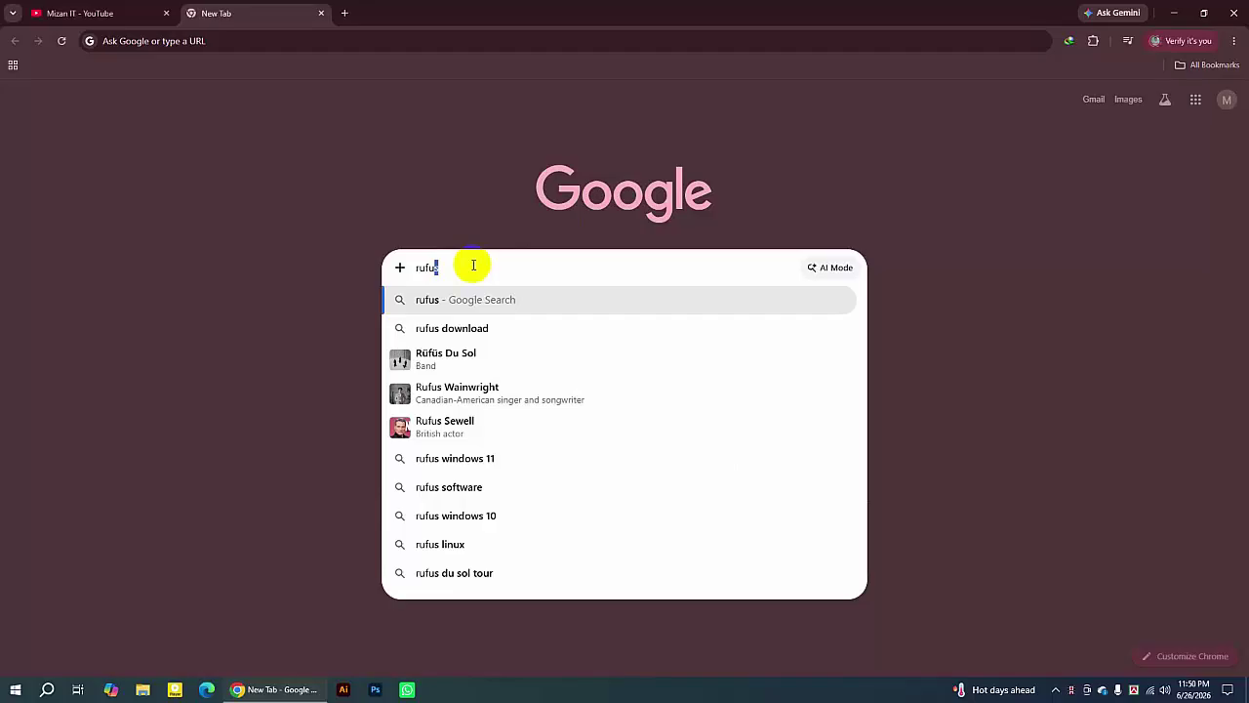
{"action": "type", "text": "s"}
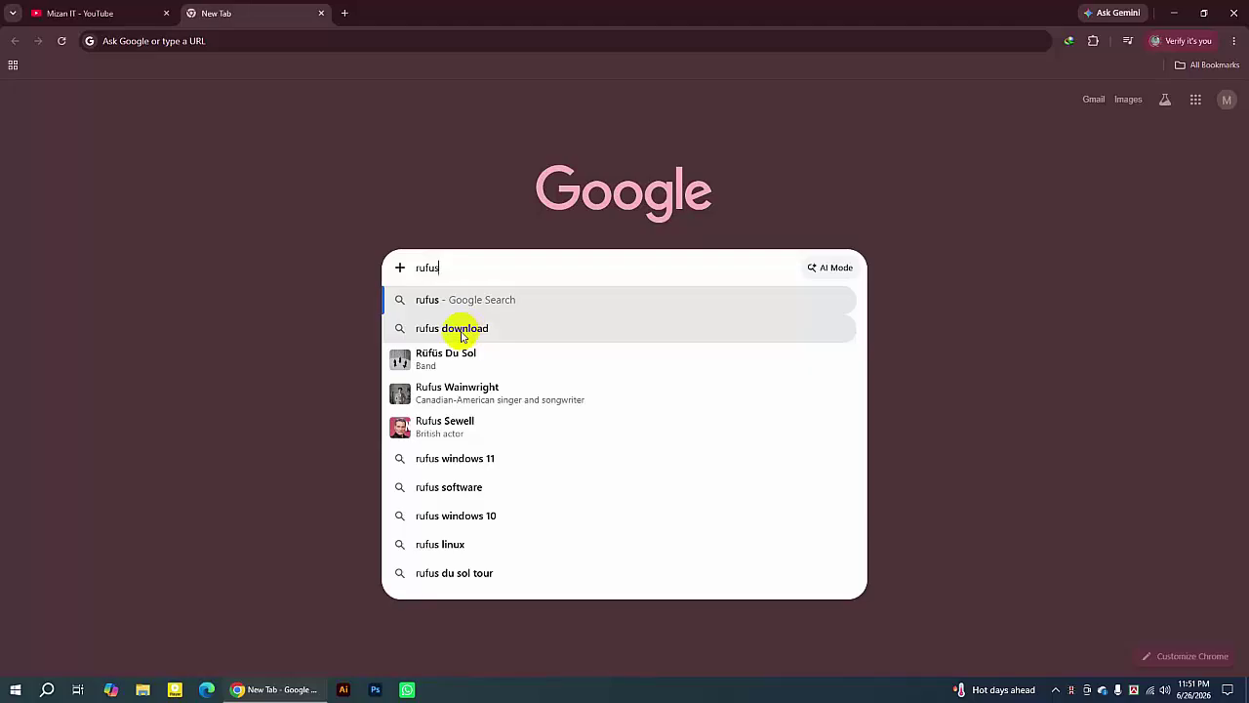
{"action": "left_click", "coordinate": [466, 332]}
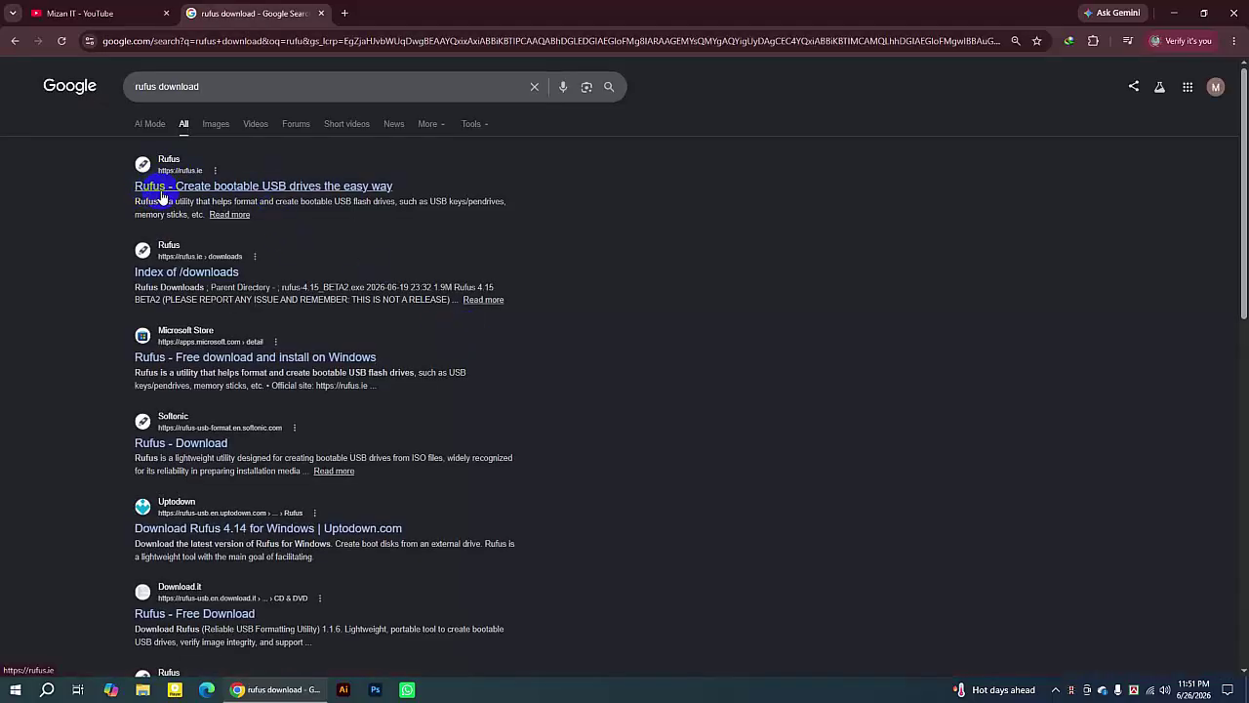
{"action": "left_click", "coordinate": [305, 191]}
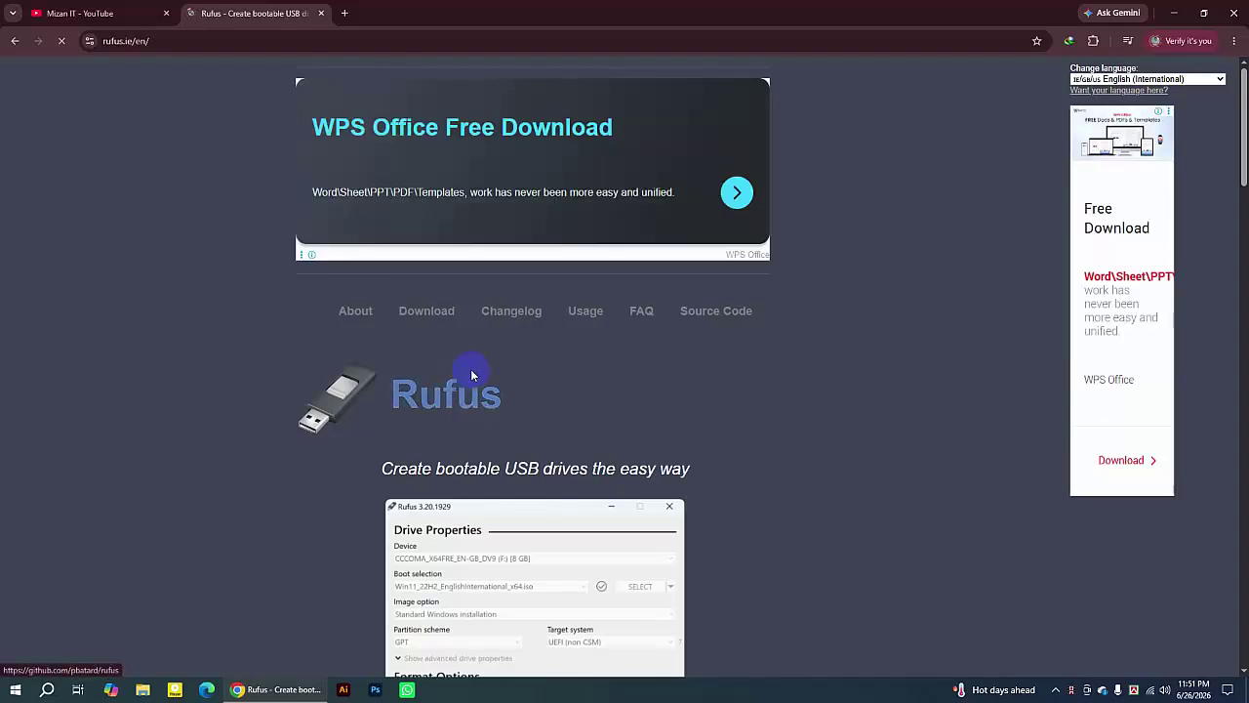
Download the standard Windows x64 release rufus-4.14.exe from the latest releases, keeping the suggested save location
{"action": "scroll", "coordinate": [810, 357], "scroll_direction": "down", "scroll_amount": 3}
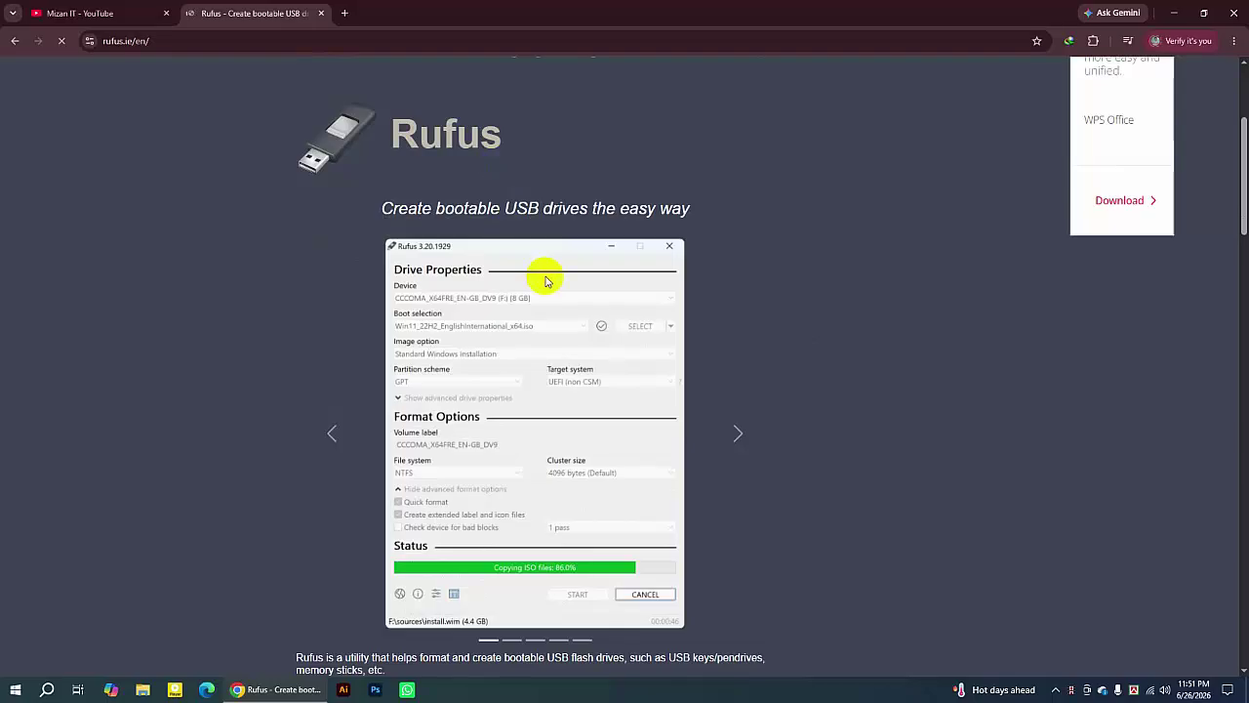
{"action": "scroll", "coordinate": [547, 281], "scroll_direction": "down", "scroll_amount": 3}
{"action": "scroll", "coordinate": [546, 288], "scroll_direction": "up", "scroll_amount": 3}
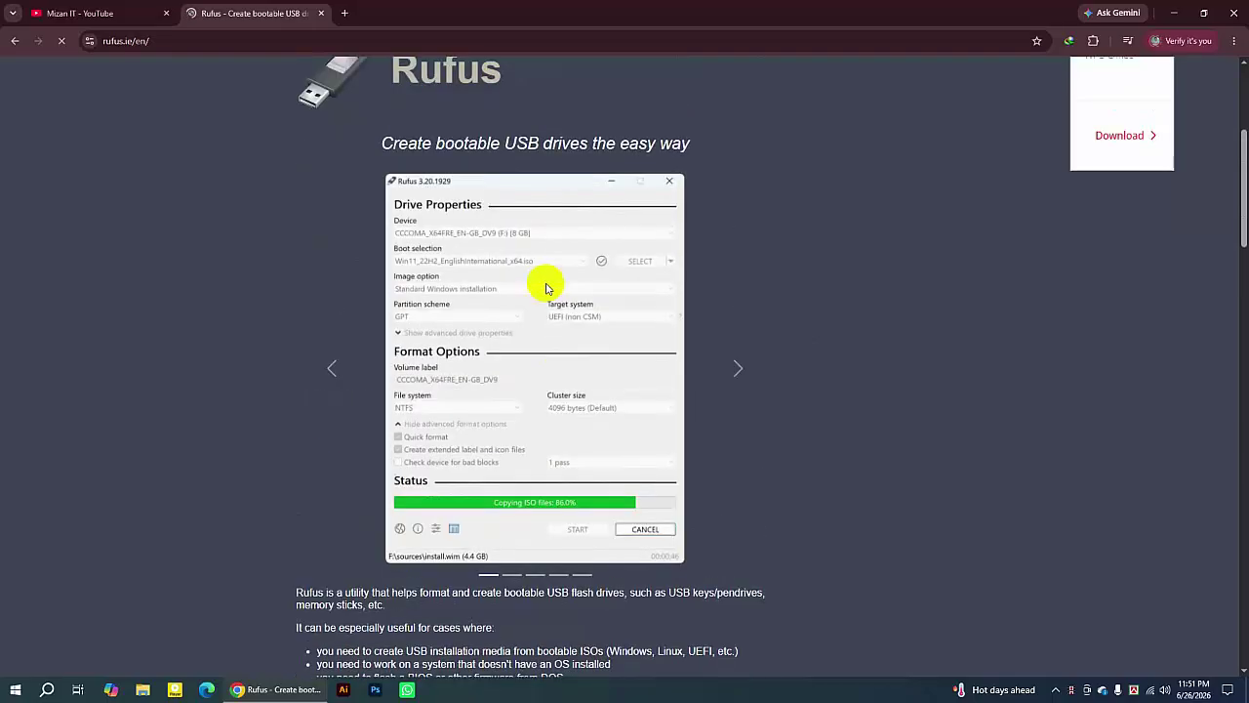
{"action": "scroll", "coordinate": [547, 288], "scroll_direction": "down", "scroll_amount": 3}
{"action": "scroll", "coordinate": [546, 288], "scroll_direction": "down", "scroll_amount": 2}
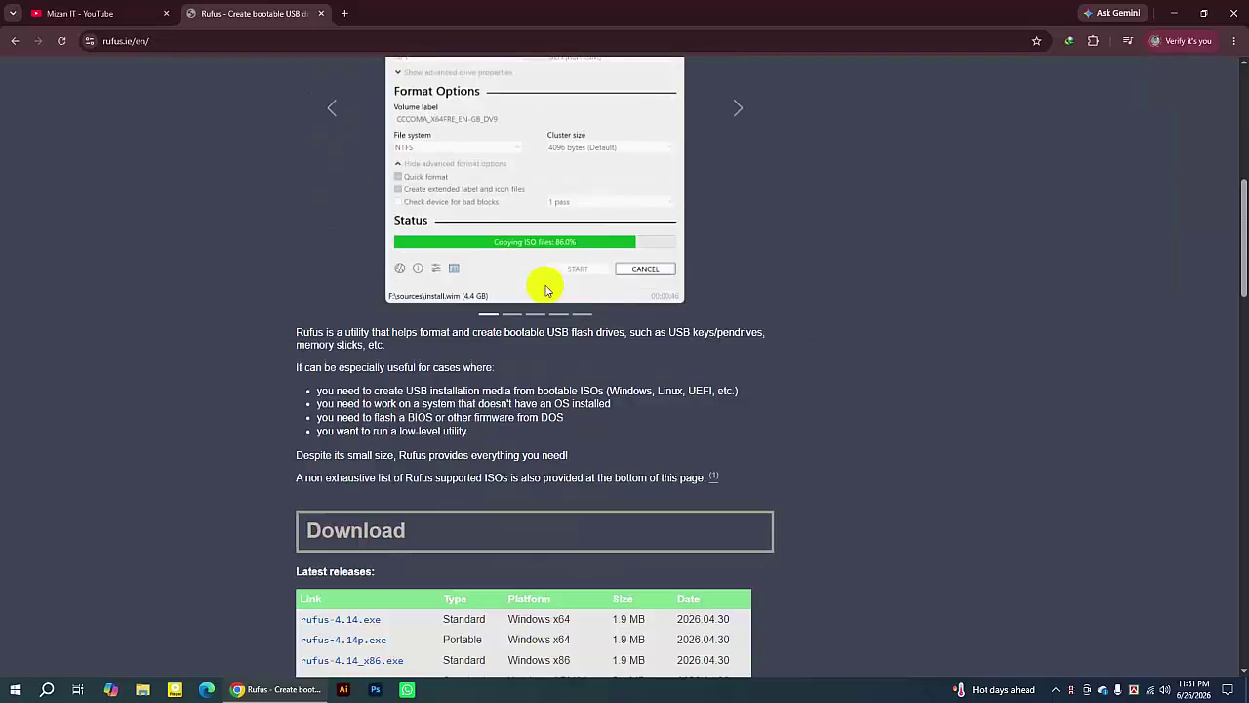
{"action": "scroll", "coordinate": [547, 288], "scroll_direction": "down", "scroll_amount": 1}
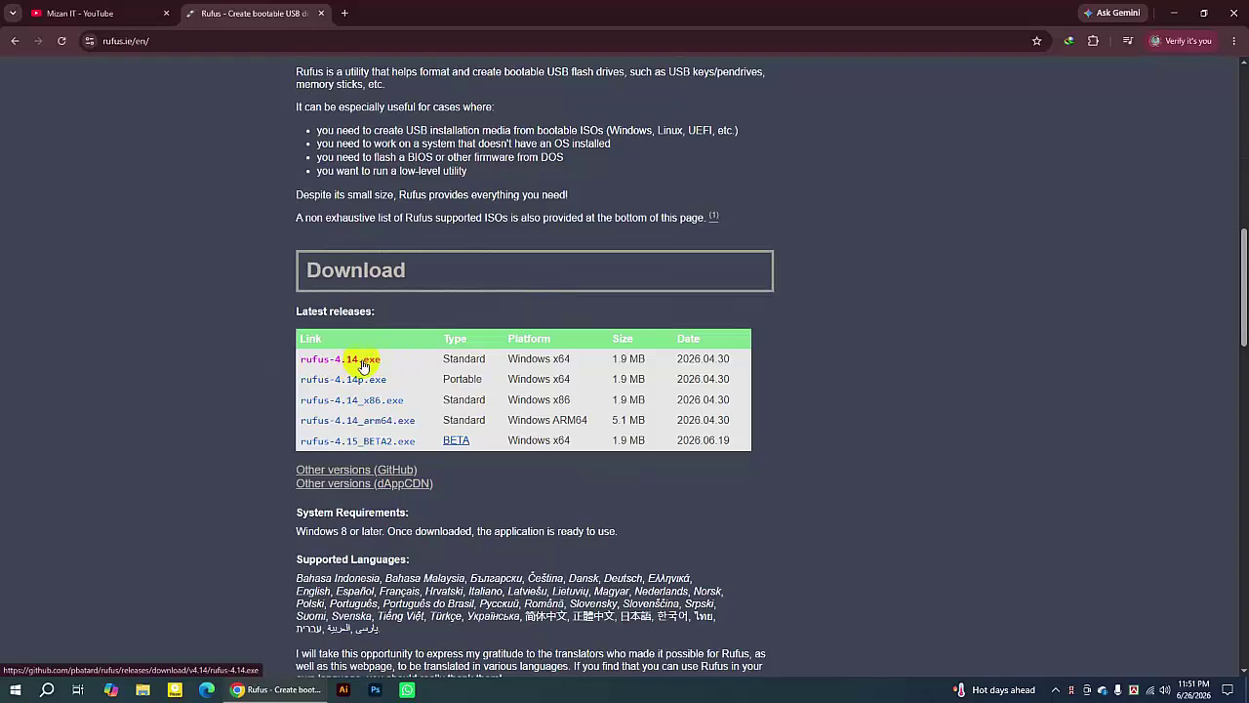
{"action": "left_click", "coordinate": [363, 364]}
{"action": "left_click", "coordinate": [366, 360]}
{"action": "left_click_drag", "start_coordinate": [604, 270], "coordinate": [500, 258]}
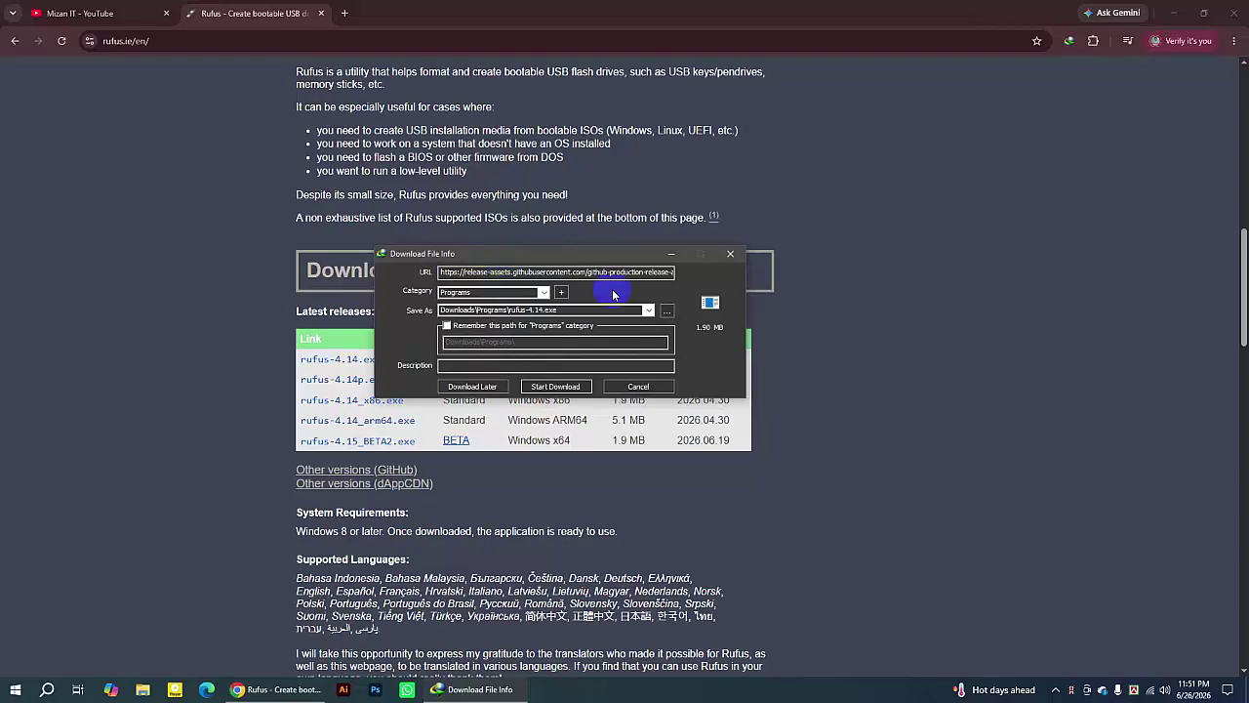
{"action": "left_click", "coordinate": [555, 386]}
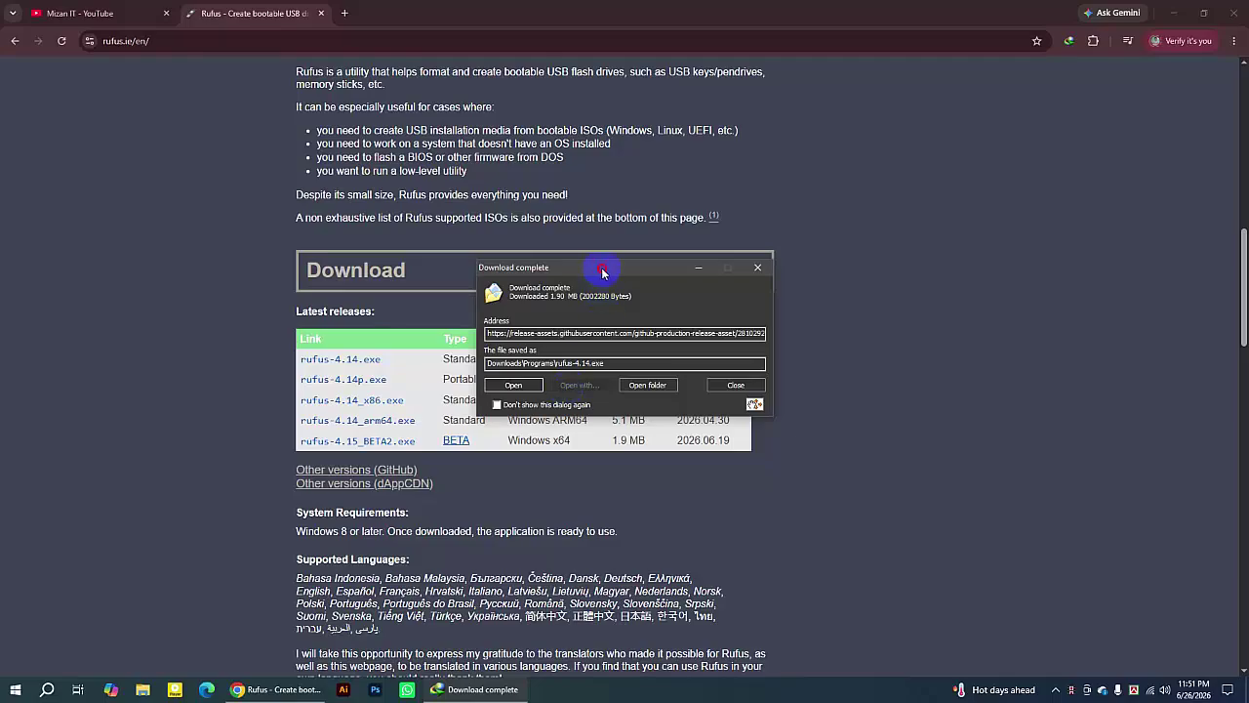
Open the folder containing the downloaded rufus-4.14.exe and display its files as large icons
{"action": "left_click_drag", "start_coordinate": [606, 275], "coordinate": [532, 273]}
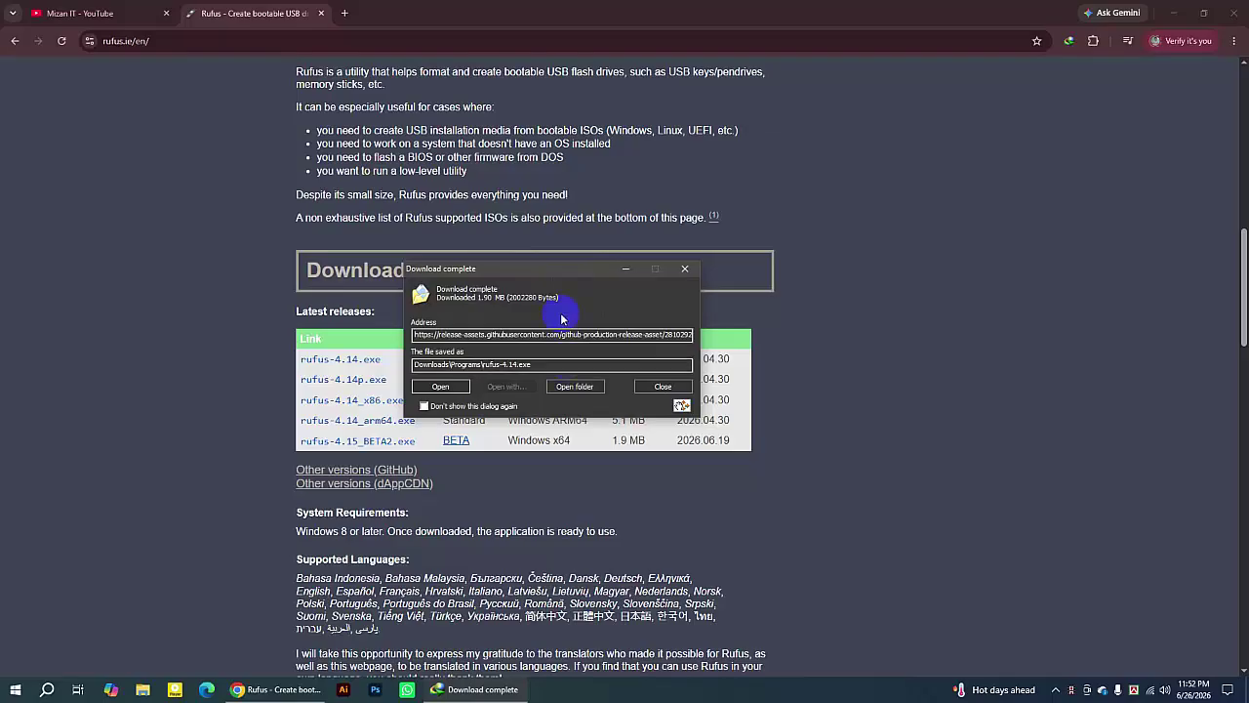
{"action": "left_click_drag", "start_coordinate": [557, 274], "coordinate": [556, 269]}
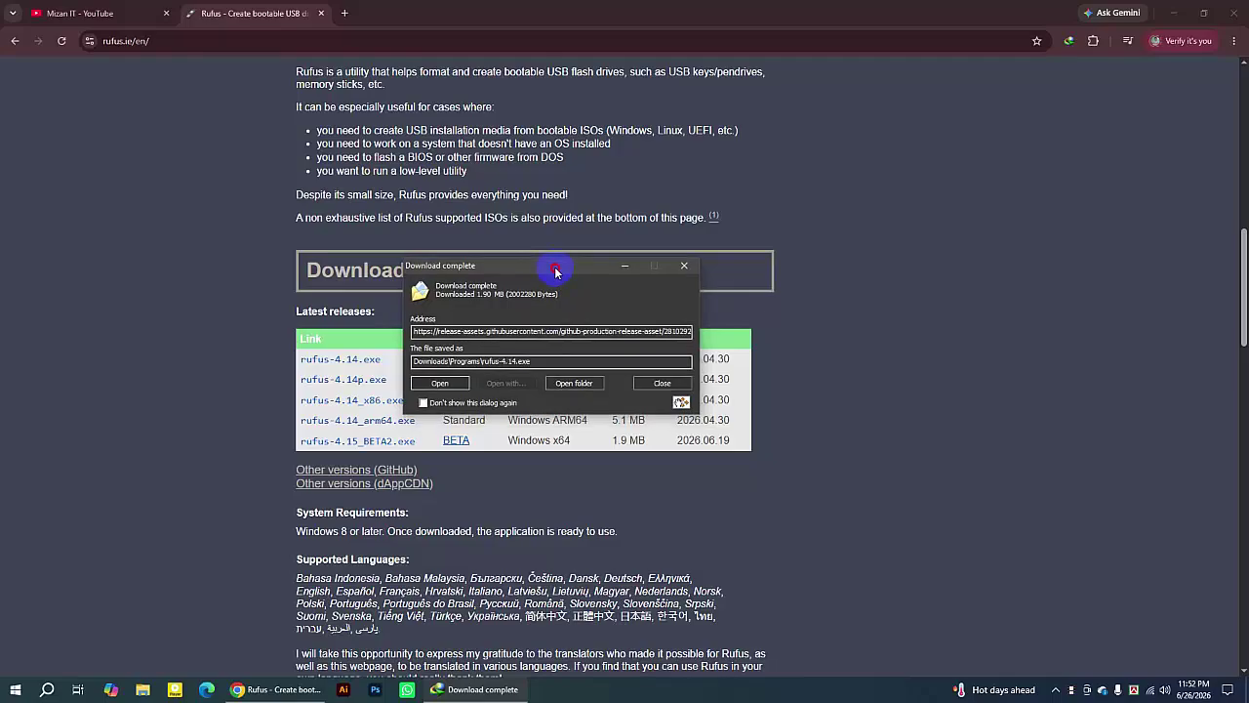
{"action": "left_click", "coordinate": [567, 384]}
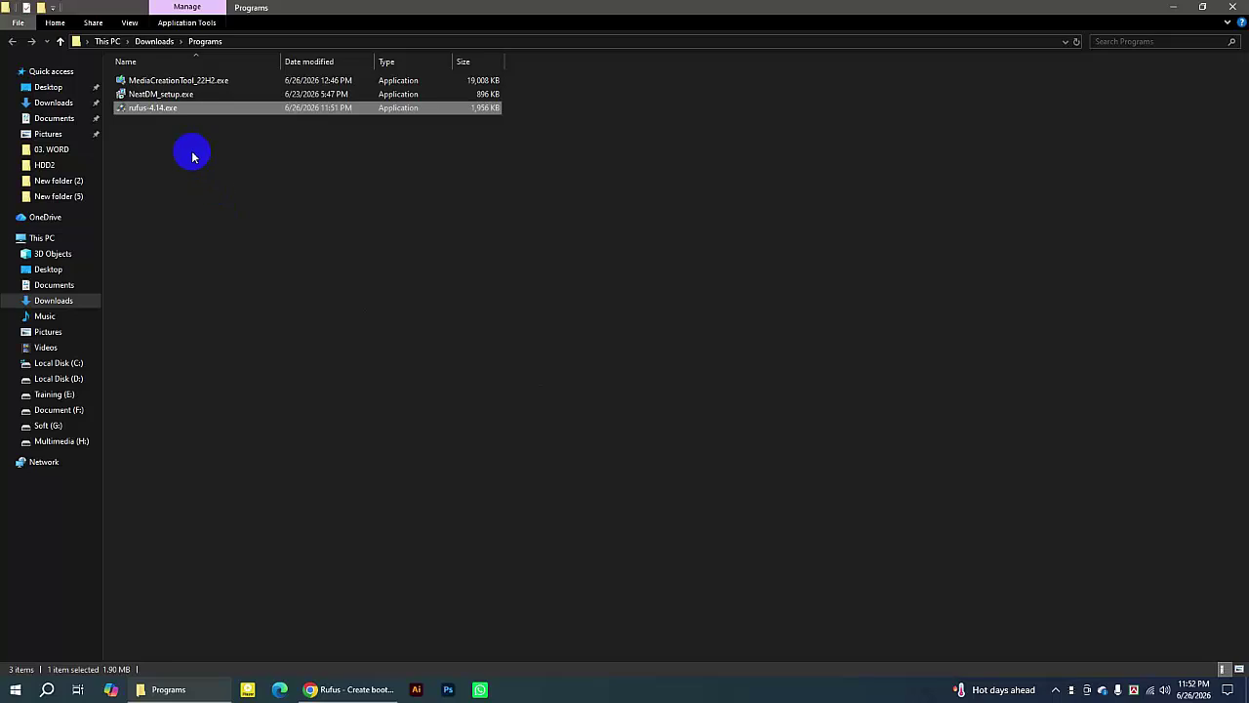
{"action": "left_click", "coordinate": [177, 146]}
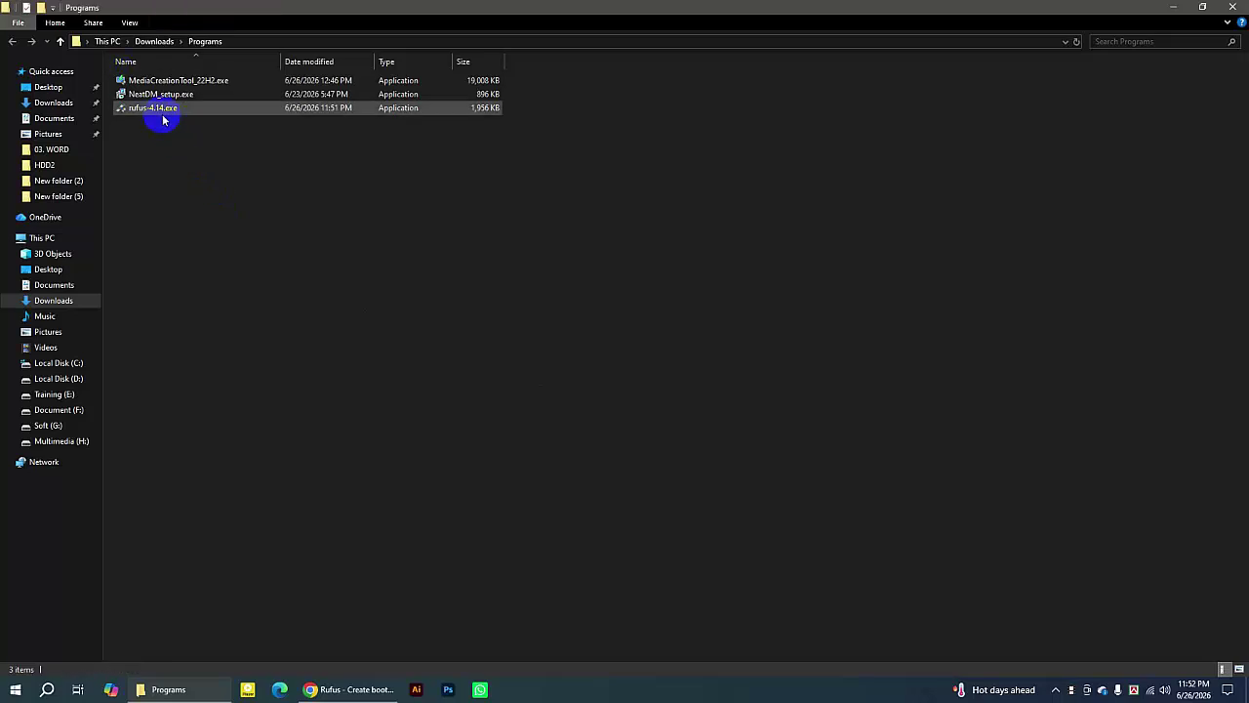
{"action": "mouse_move", "coordinate": [152, 112]}
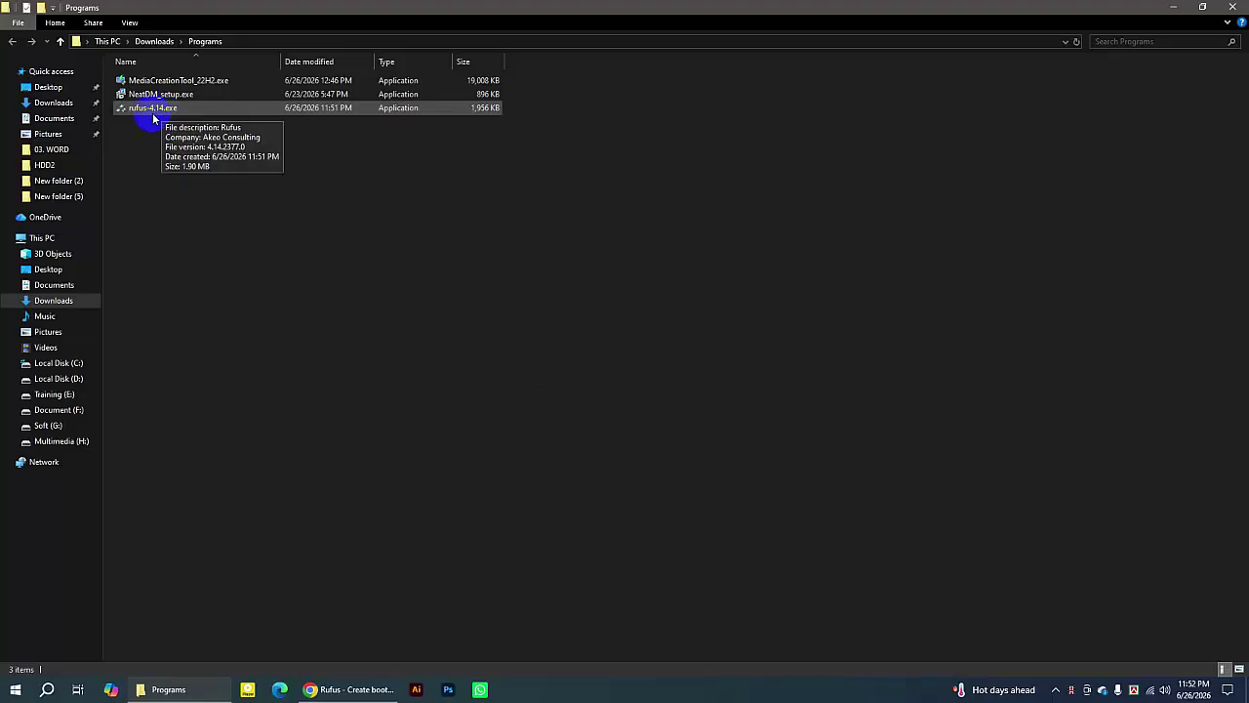
{"action": "left_click", "coordinate": [1239, 670]}
{"action": "mouse_move", "coordinate": [277, 137]}
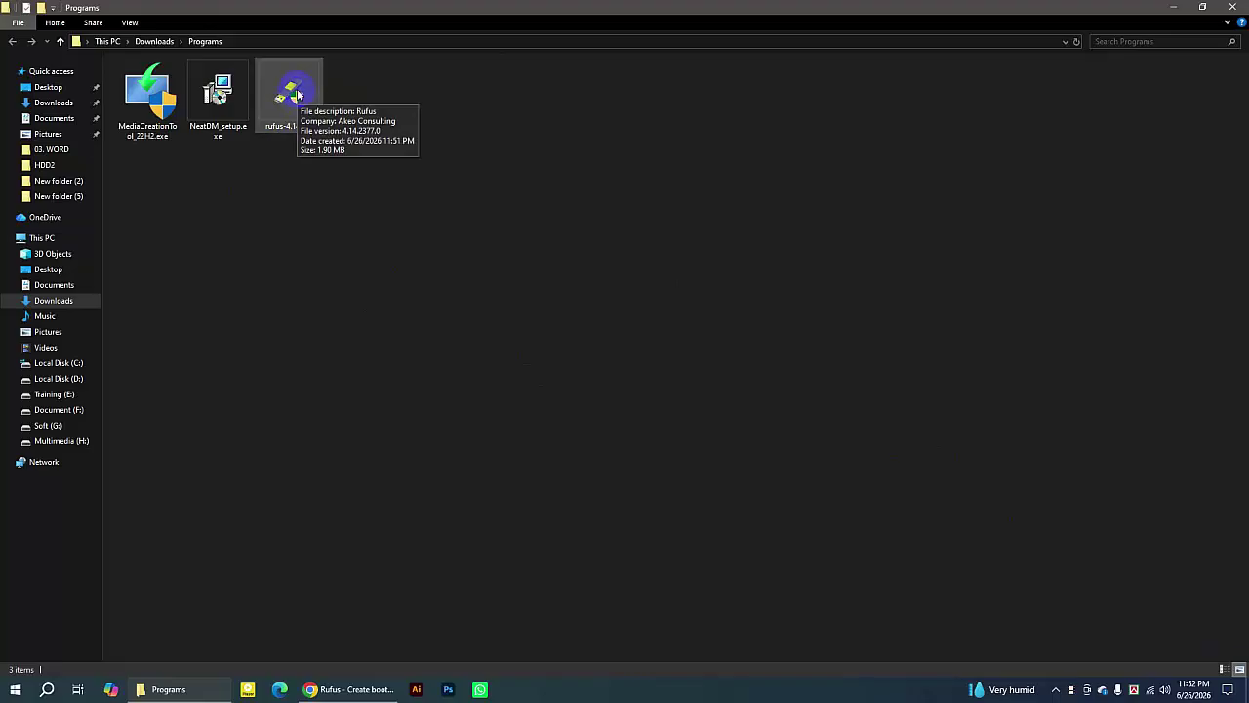
Run rufus-4.14.exe and decline the online check for application updates
{"action": "left_click", "coordinate": [295, 94]}
{"action": "left_click", "coordinate": [362, 95]}
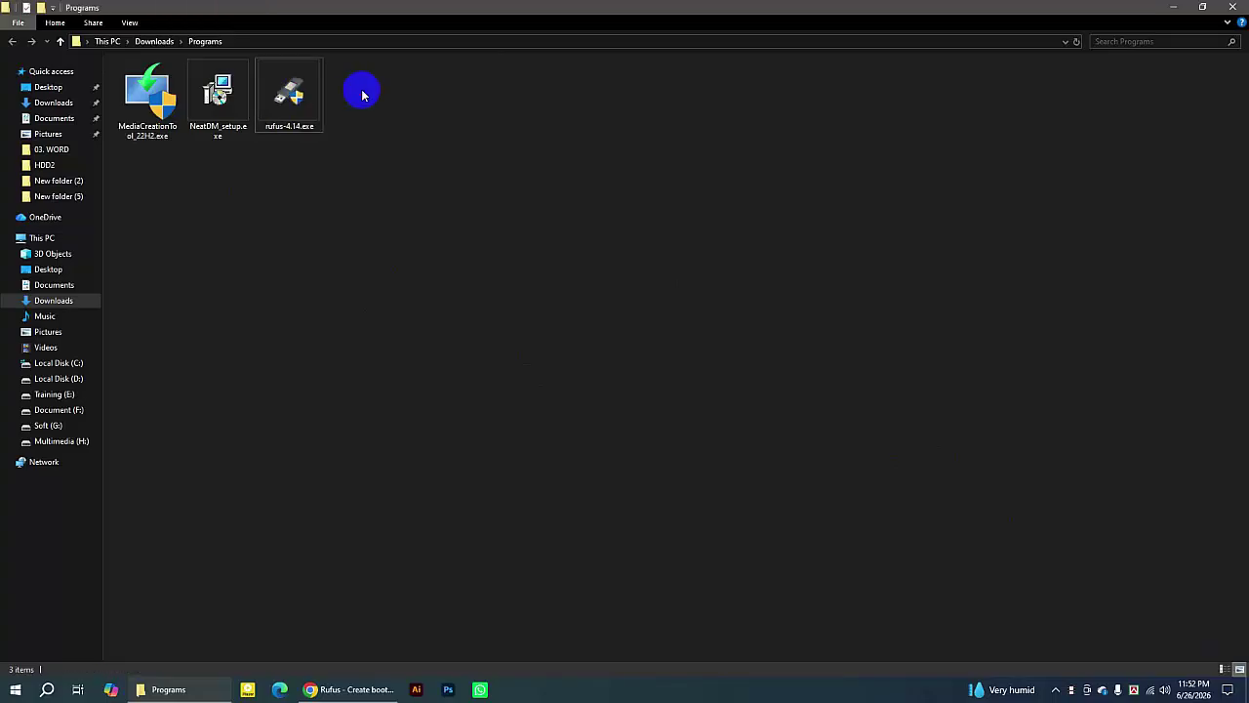
{"action": "left_click", "coordinate": [296, 94]}
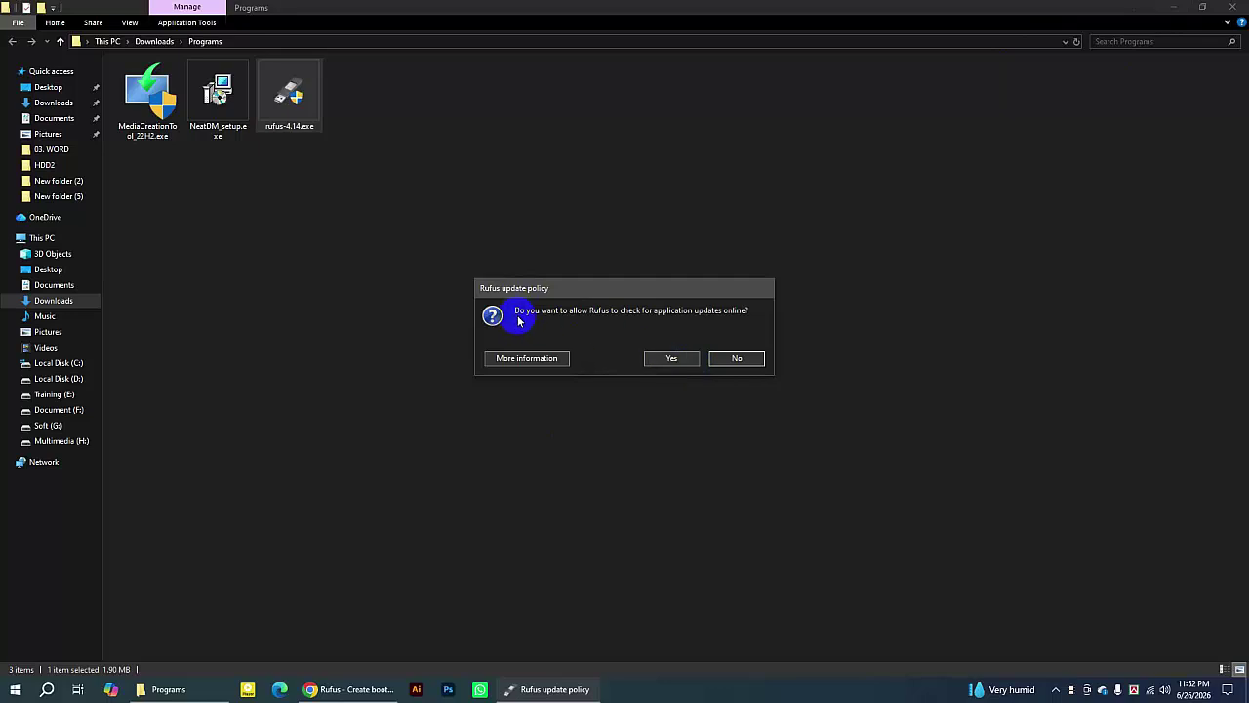
{"action": "left_click_drag", "start_coordinate": [558, 287], "coordinate": [531, 282]}
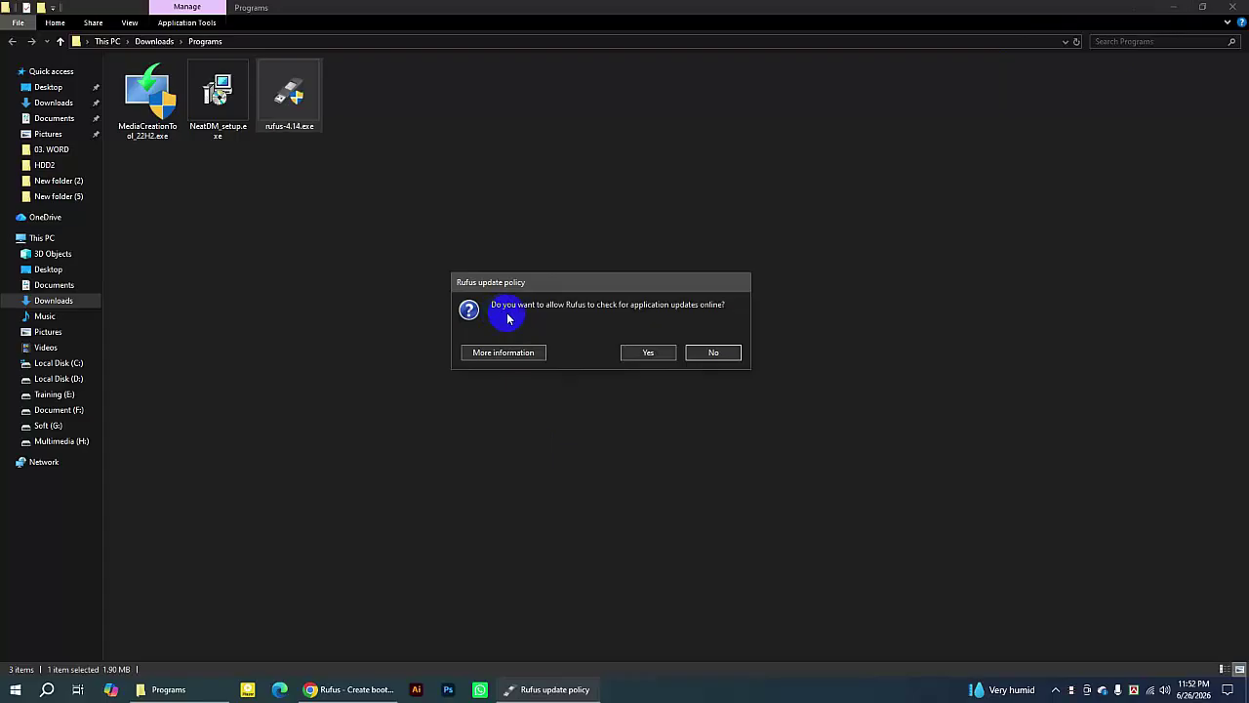
{"action": "left_click", "coordinate": [712, 353]}
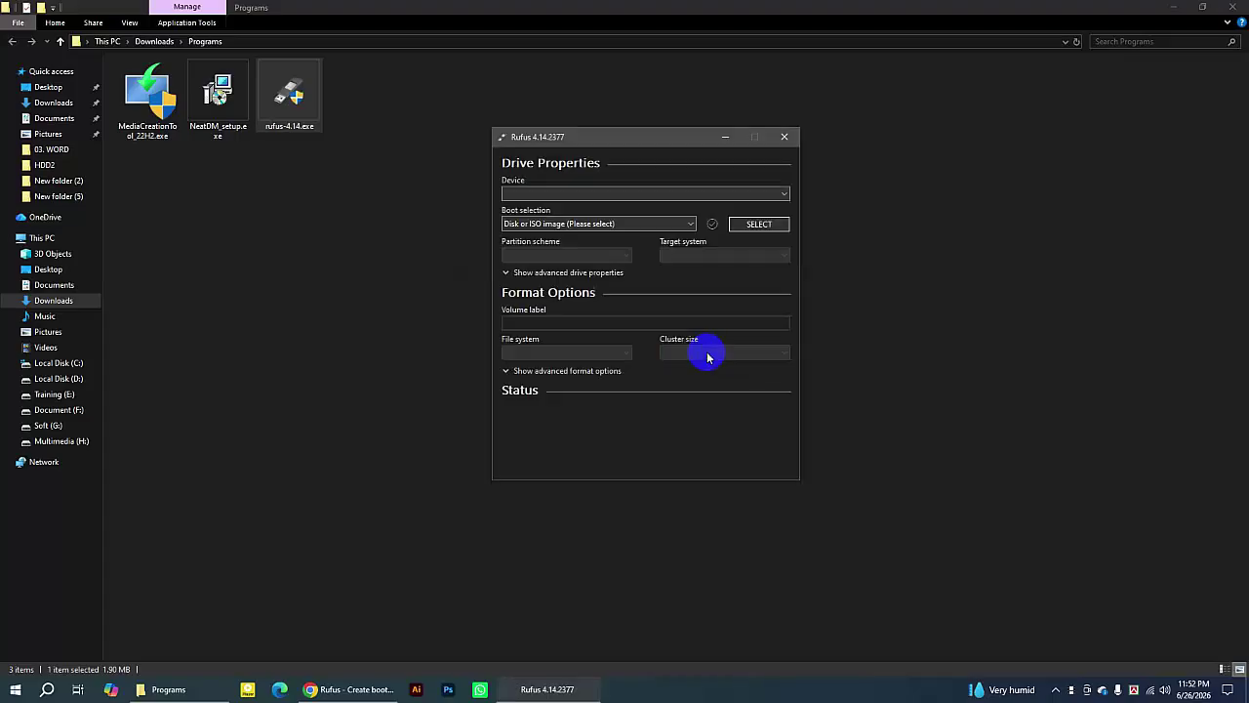
Minimize the file folder and browser windows so that only Rufus remains open over the desktop
{"action": "left_click", "coordinate": [1175, 12]}
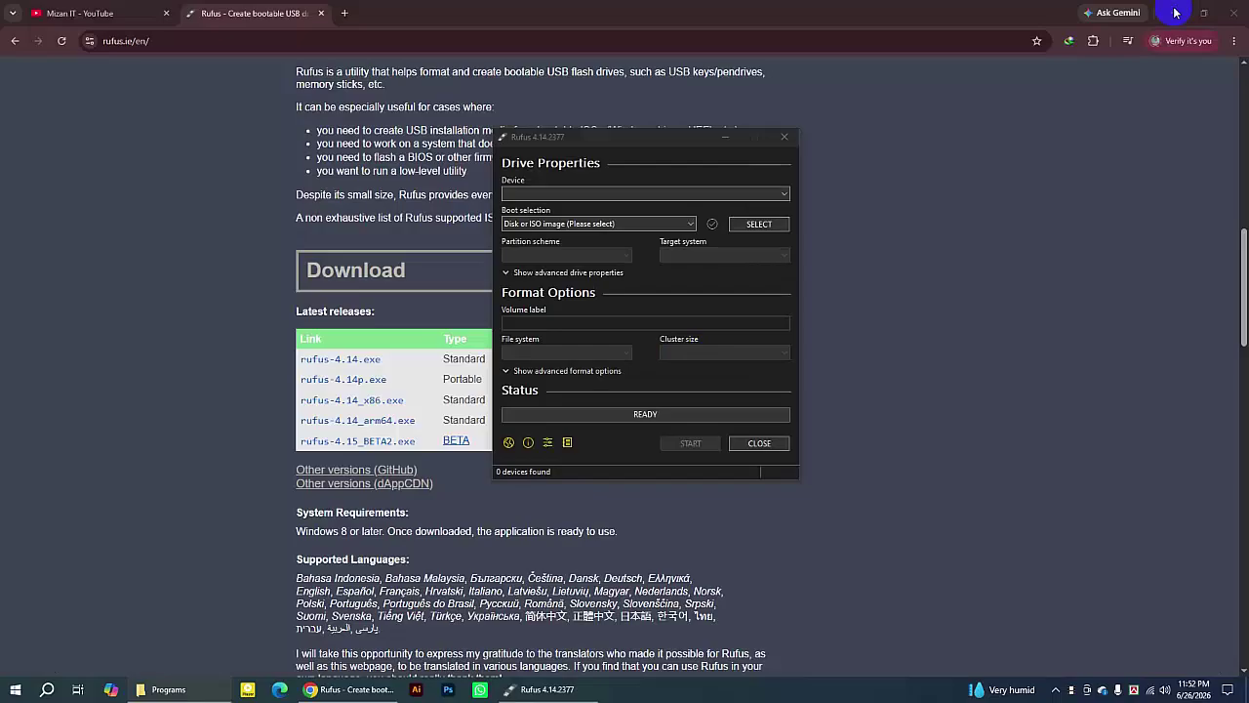
{"action": "left_click", "coordinate": [1168, 14]}
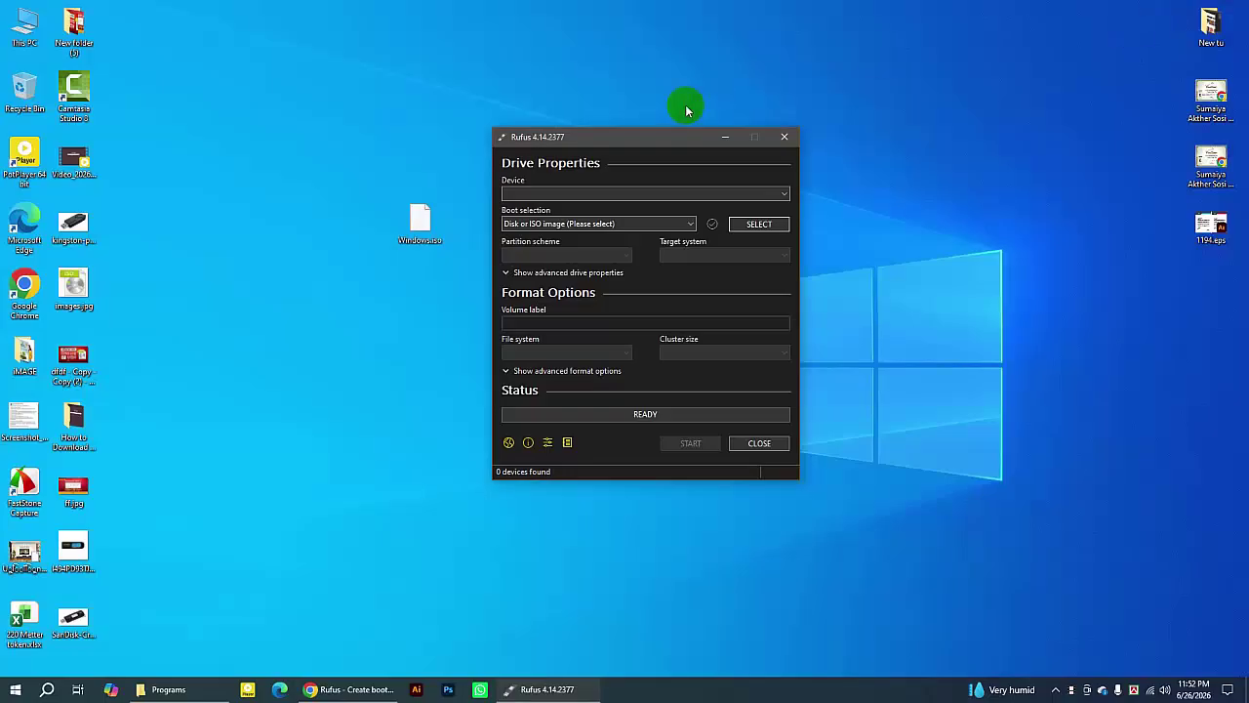
{"action": "left_click_drag", "start_coordinate": [659, 137], "coordinate": [590, 142]}
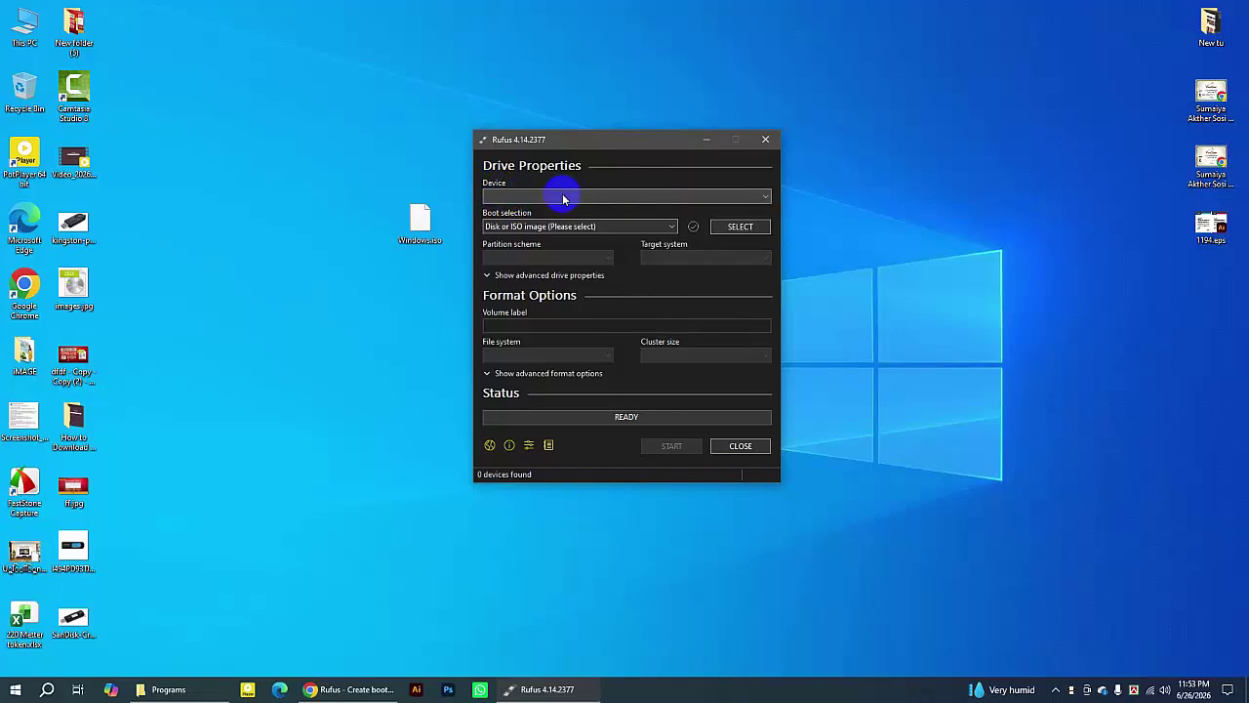
{"action": "left_click", "coordinate": [590, 145]}
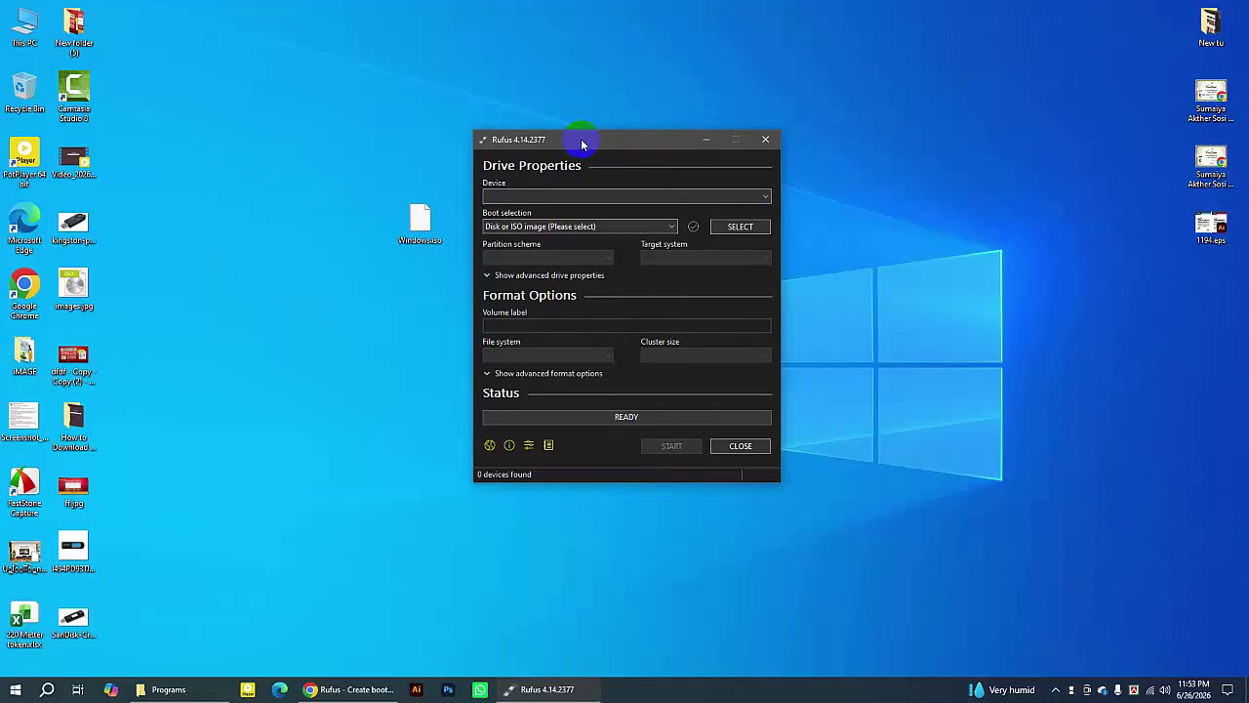
{"action": "left_click", "coordinate": [599, 150]}
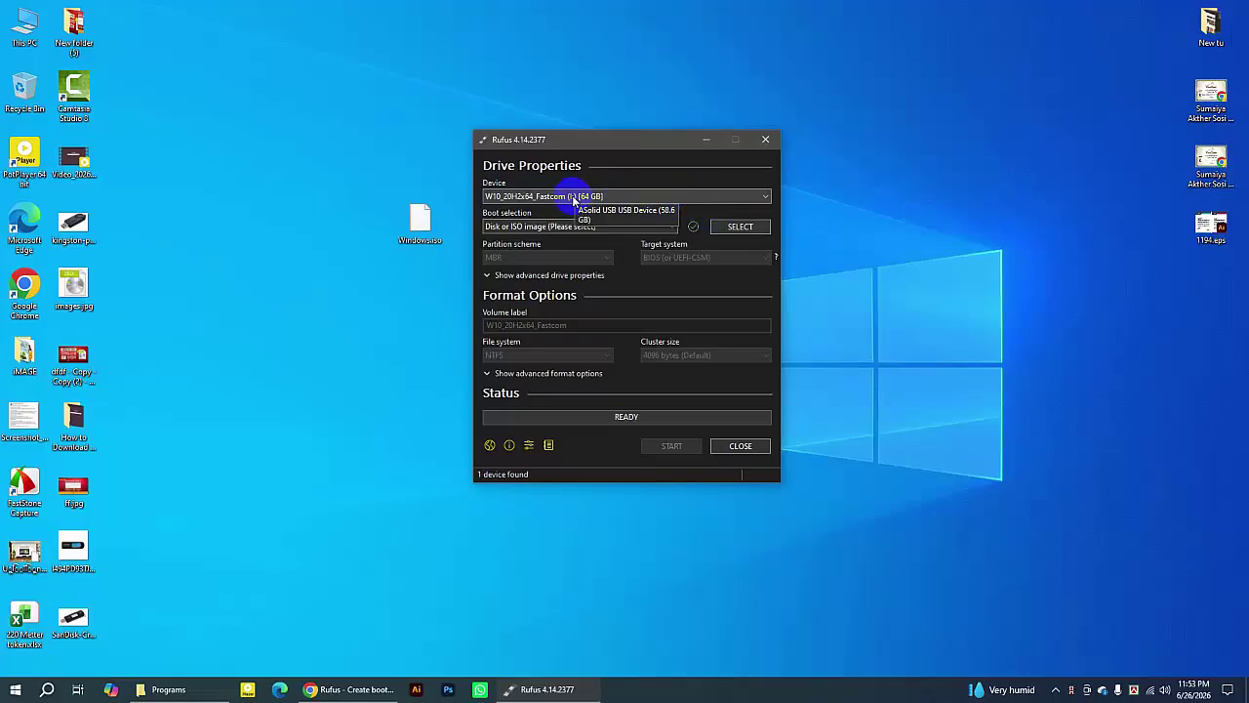
Load Windows.iso from the Desktop as the boot image for the USB drive
{"action": "left_click", "coordinate": [741, 227]}
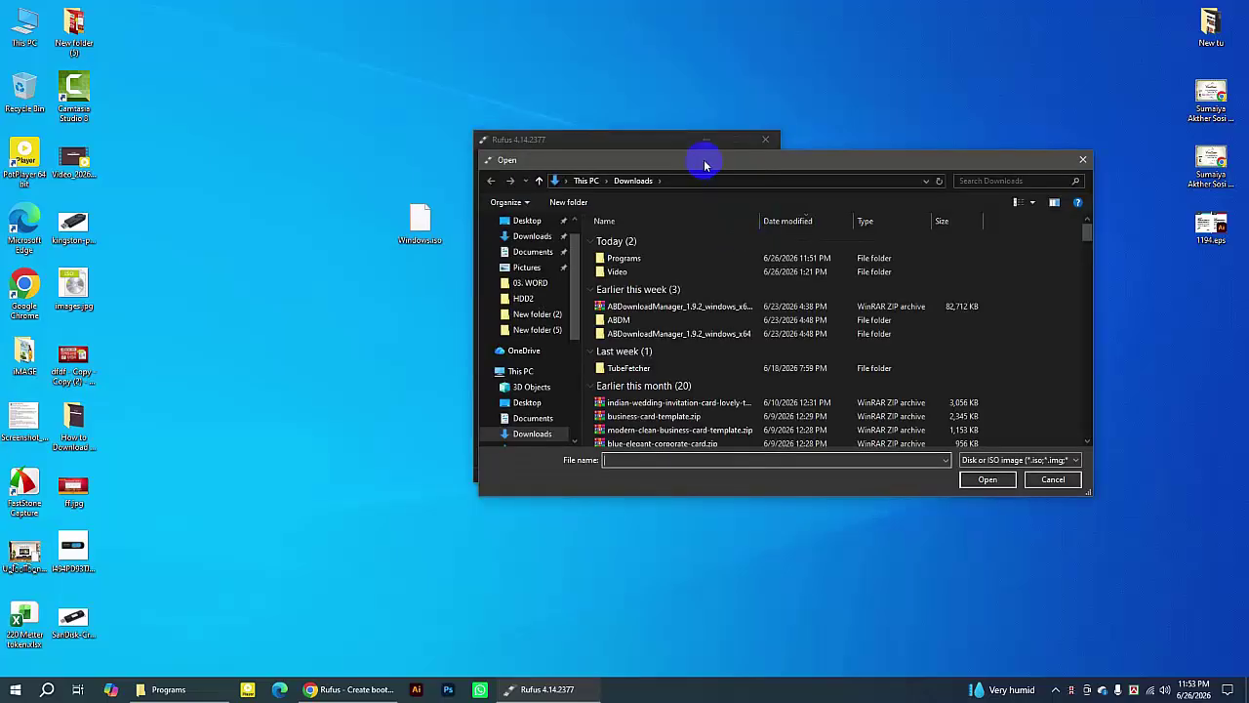
{"action": "left_click_drag", "start_coordinate": [705, 164], "coordinate": [695, 114]}
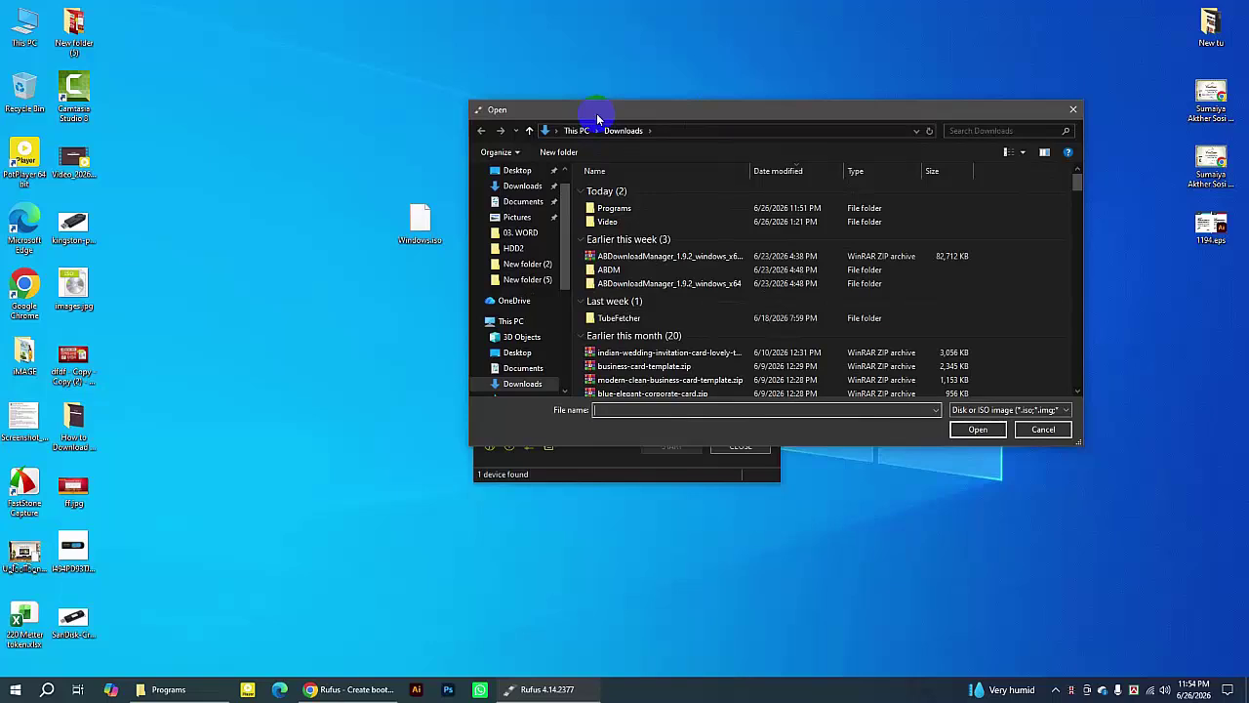
{"action": "left_click_drag", "start_coordinate": [422, 216], "coordinate": [321, 180]}
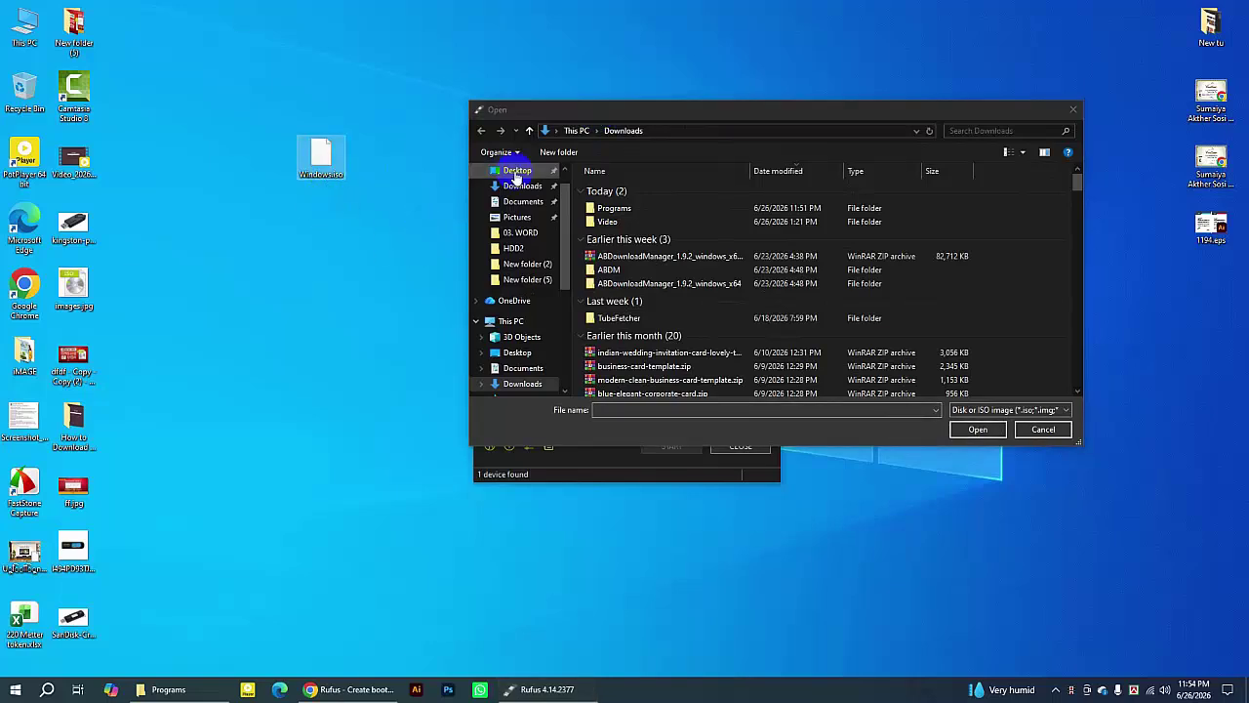
{"action": "left_click", "coordinate": [517, 172]}
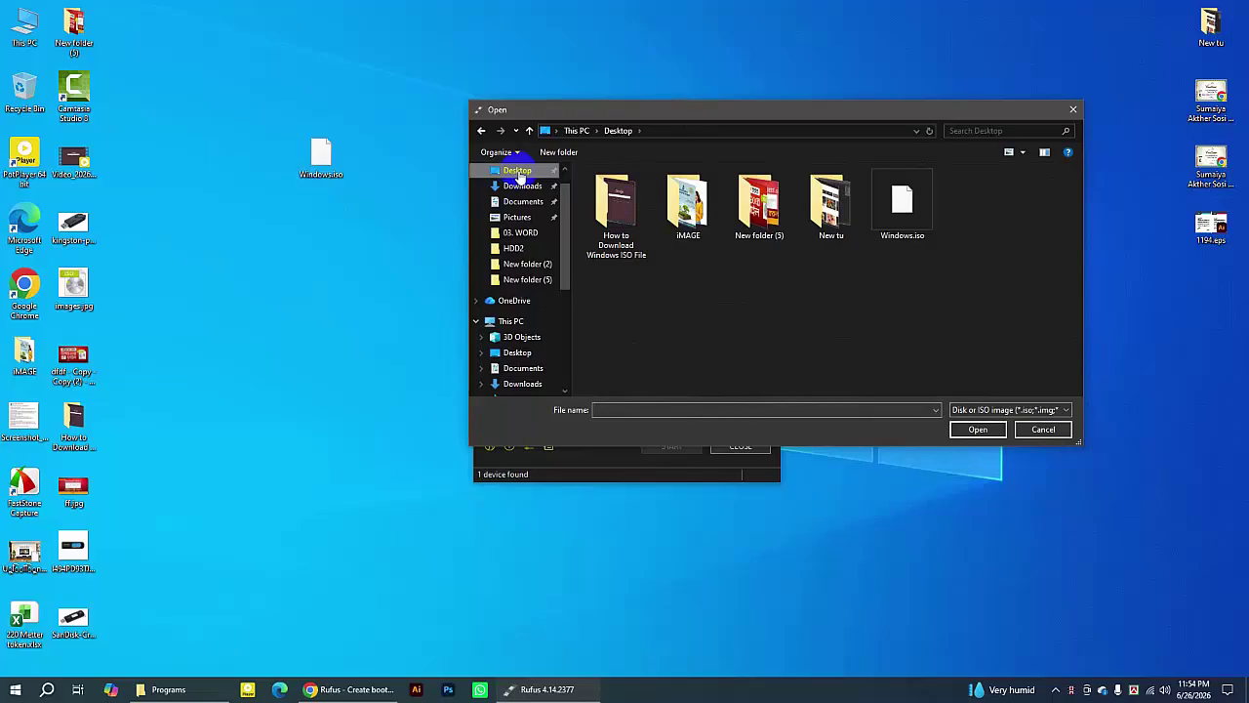
{"action": "left_click", "coordinate": [910, 194]}
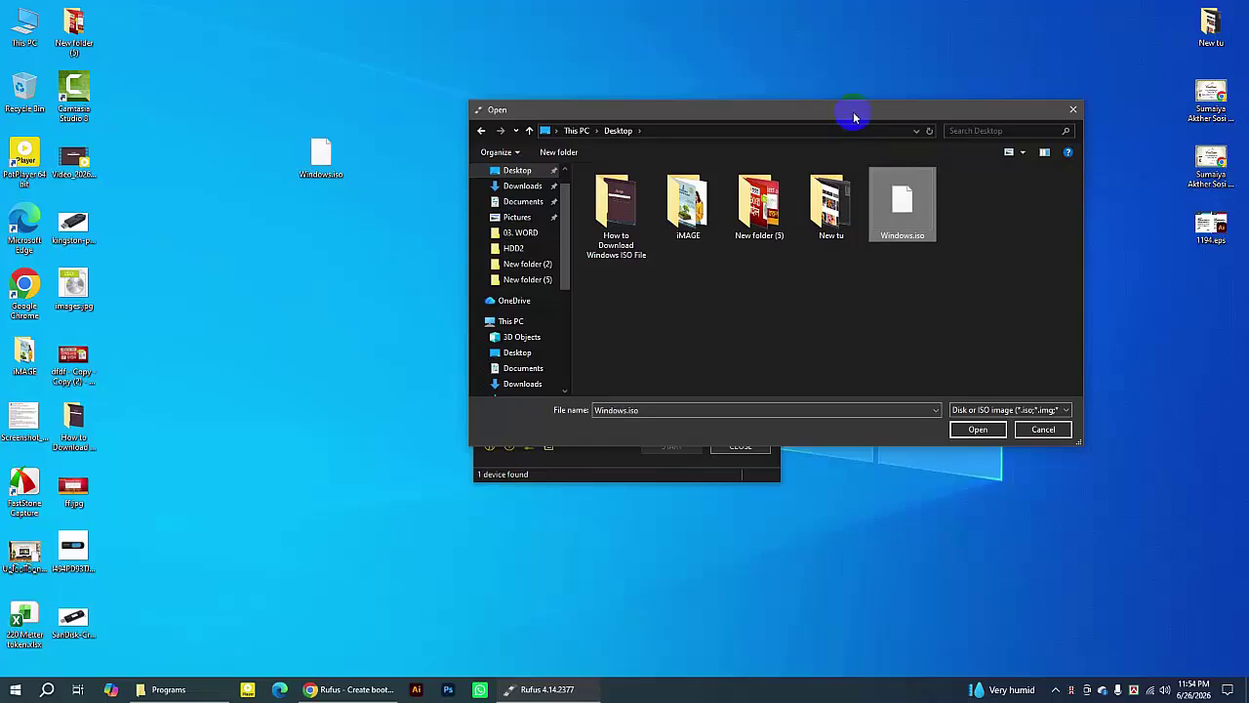
{"action": "left_click_drag", "start_coordinate": [853, 117], "coordinate": [766, 126]}
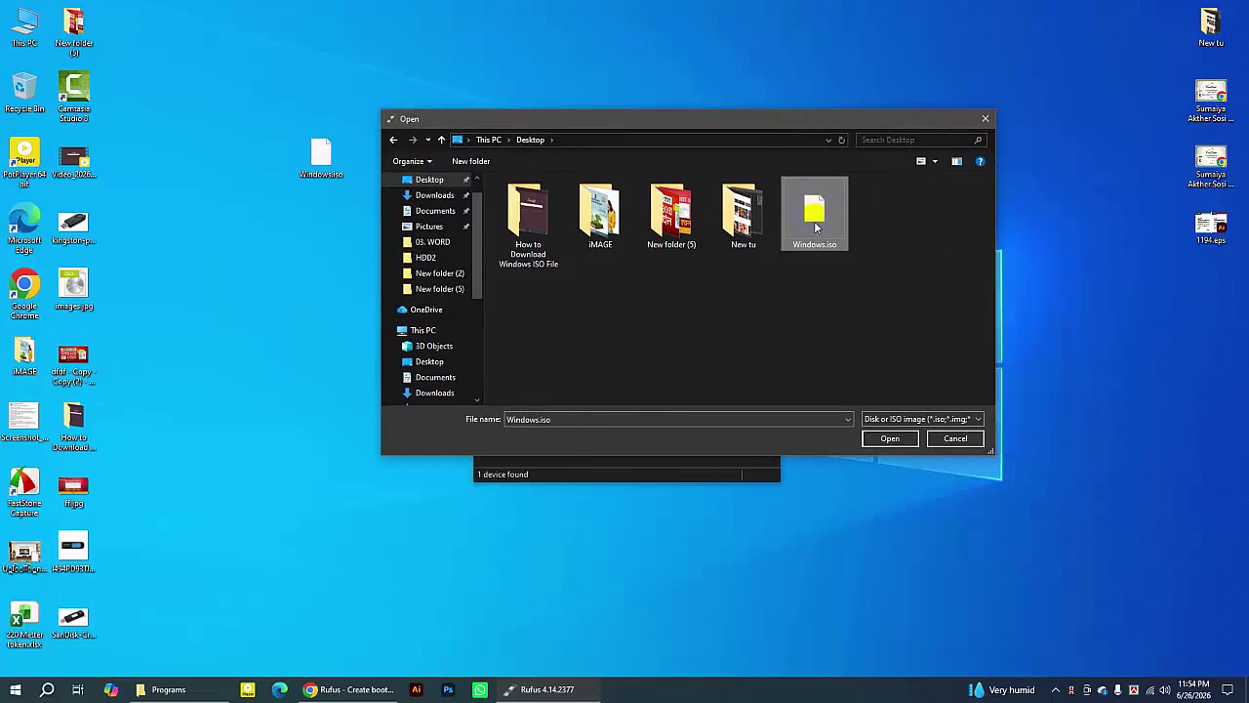
{"action": "left_click", "coordinate": [890, 438]}
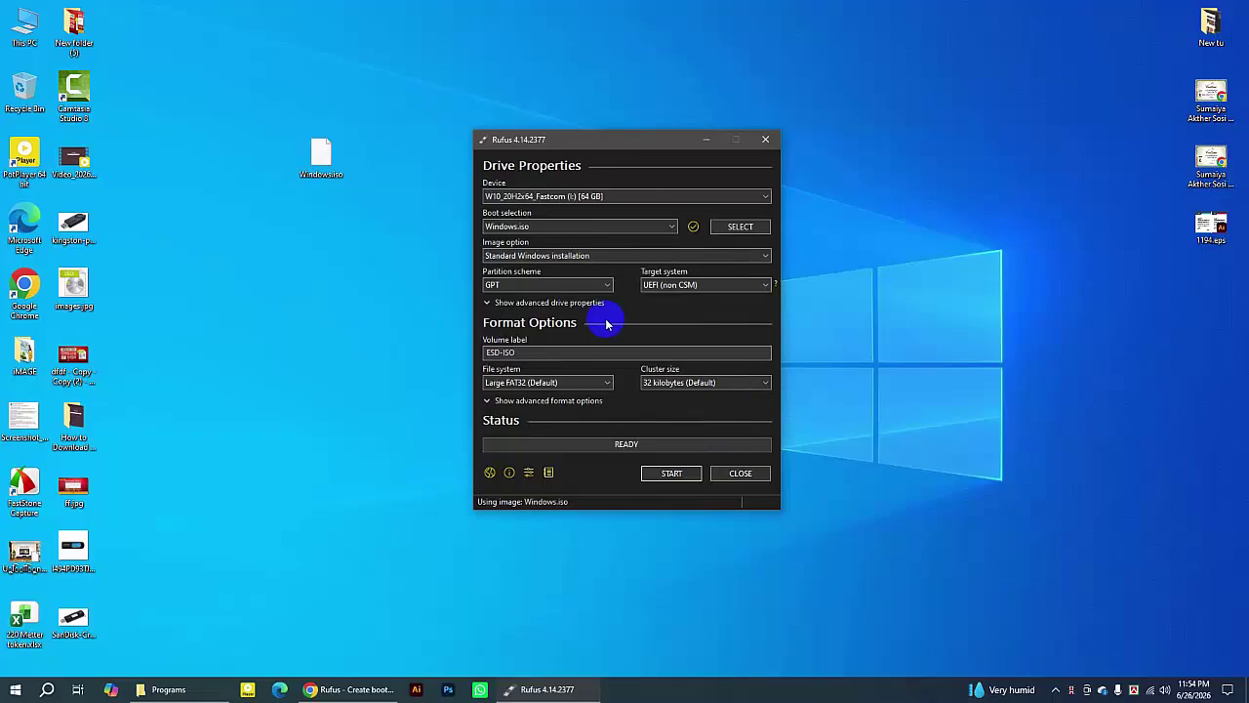
Write Windows.iso to the 64 GB USB drive with only the local account option enabled, accepting both warnings, and close Rufus when writing finishes
{"action": "left_click_drag", "start_coordinate": [627, 139], "coordinate": [616, 132]}
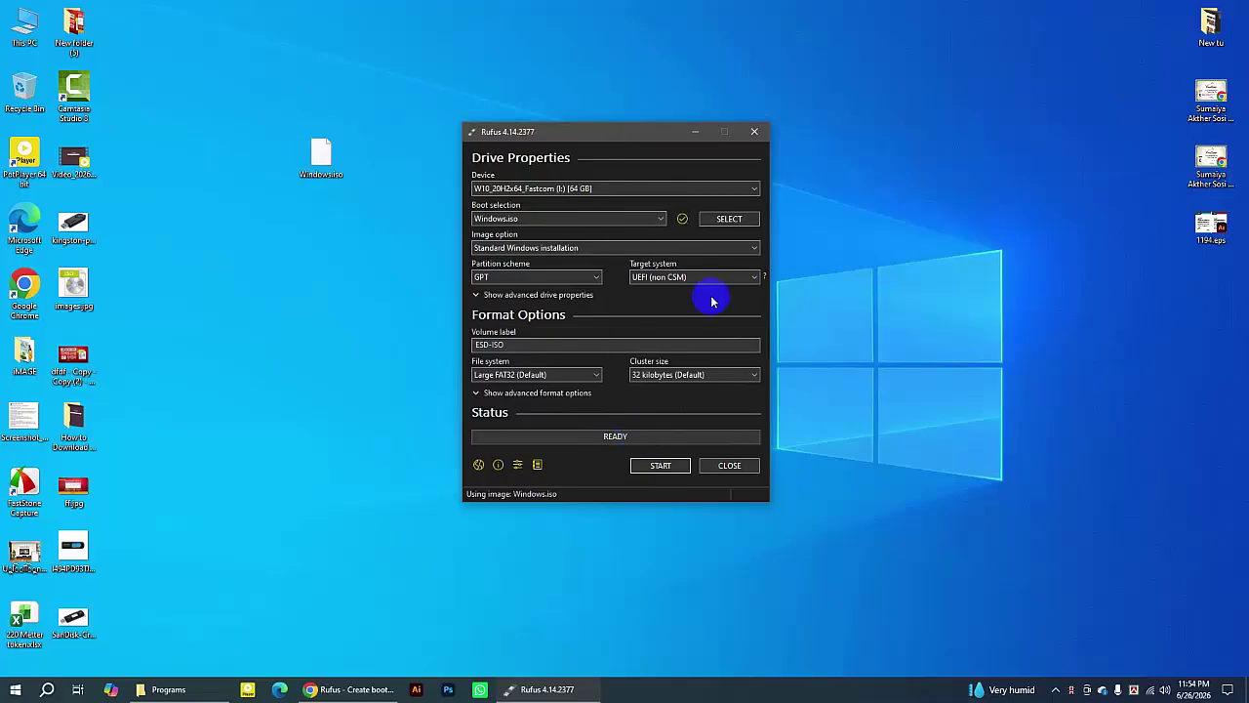
{"action": "left_click", "coordinate": [661, 467]}
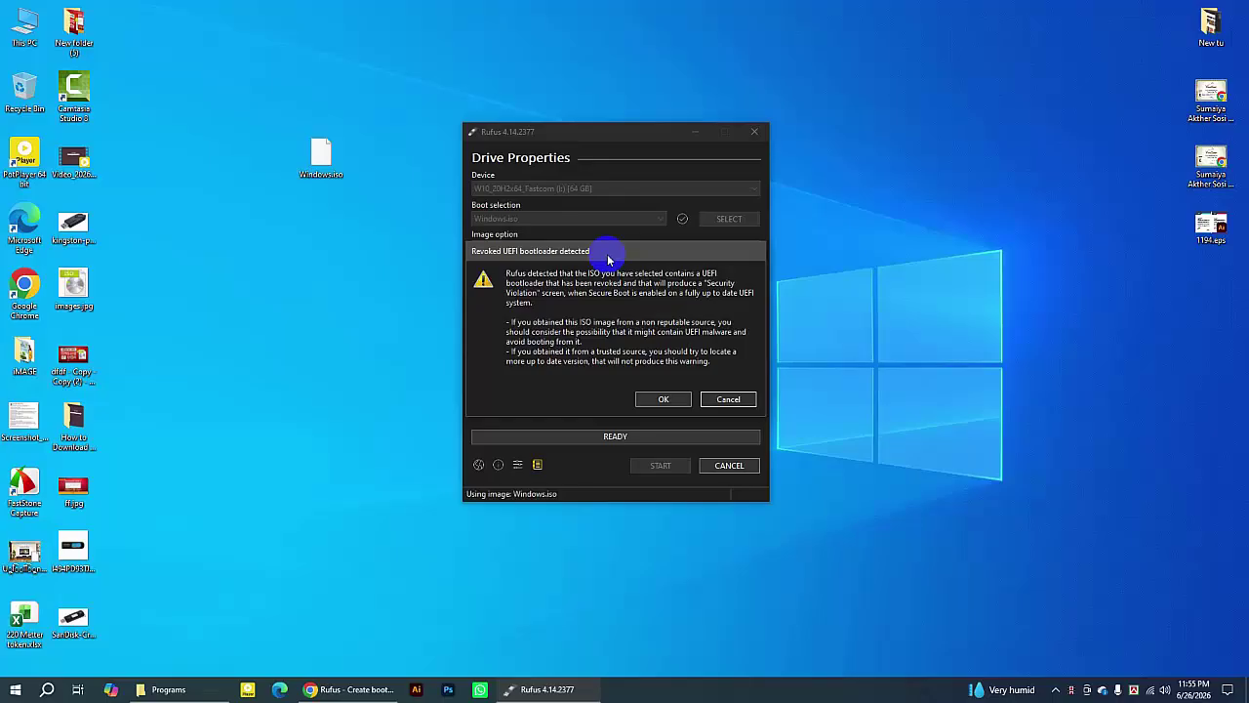
{"action": "left_click", "coordinate": [662, 399]}
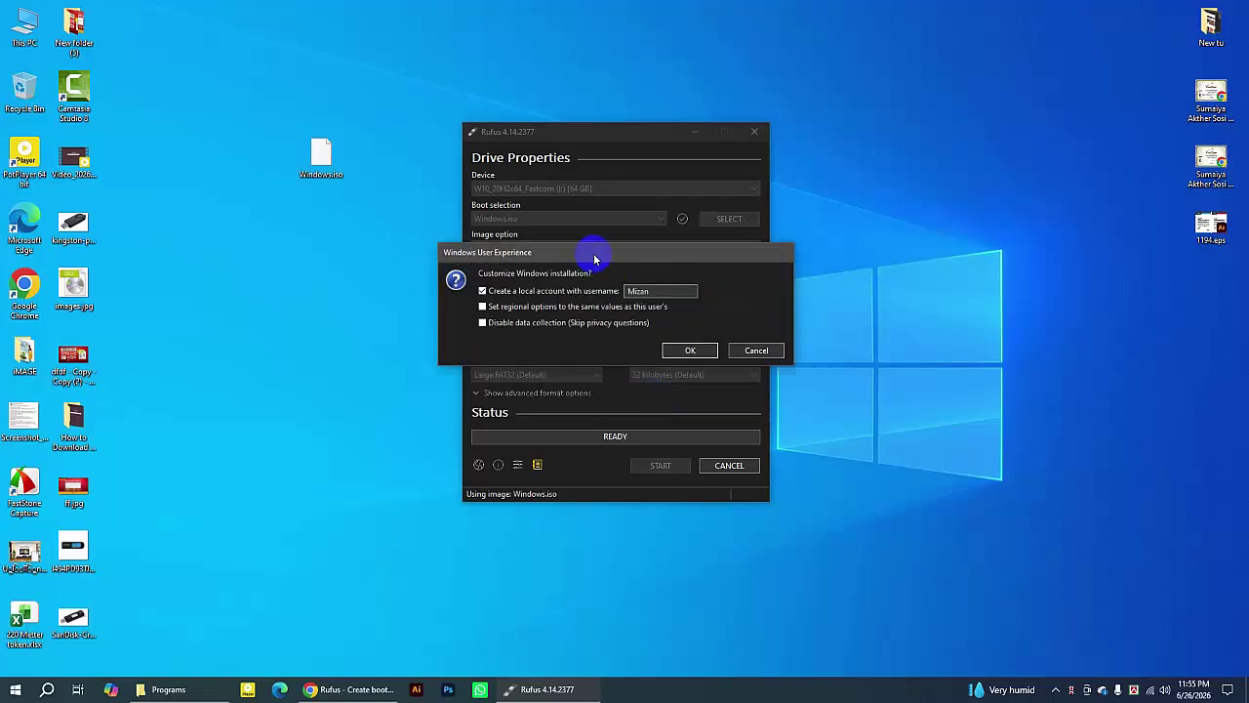
{"action": "left_click_drag", "start_coordinate": [594, 256], "coordinate": [587, 265]}
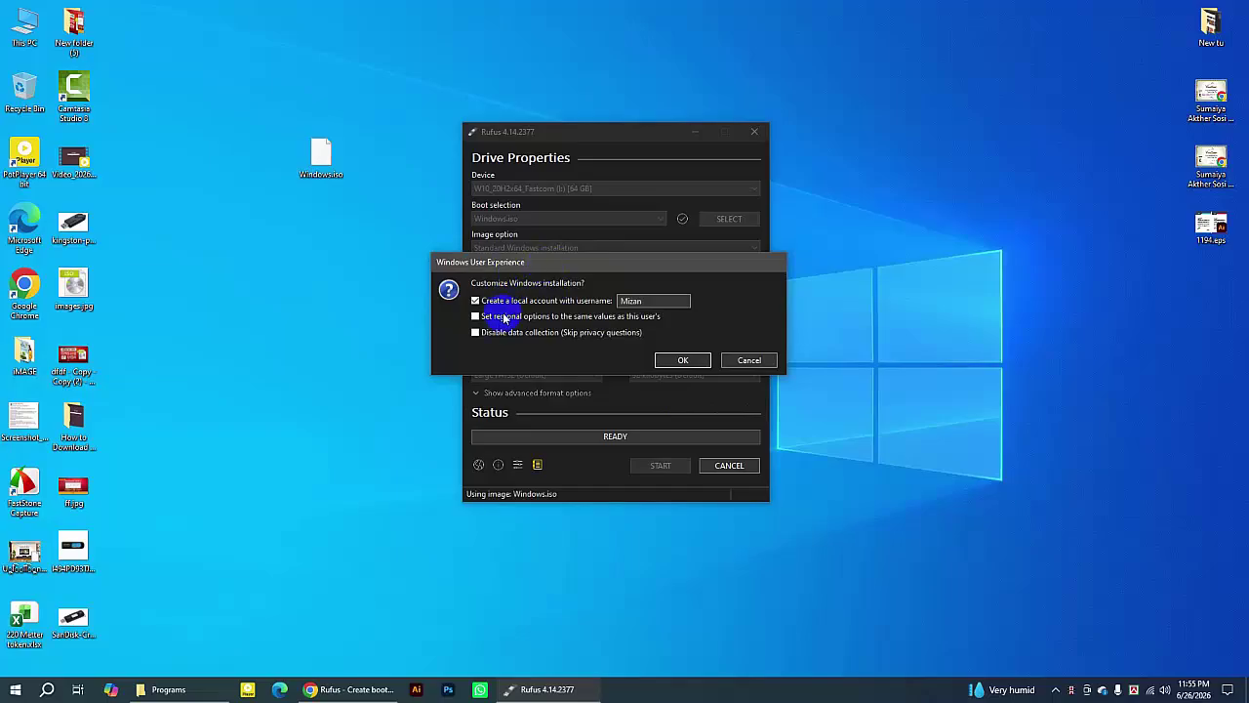
{"action": "left_click", "coordinate": [683, 360]}
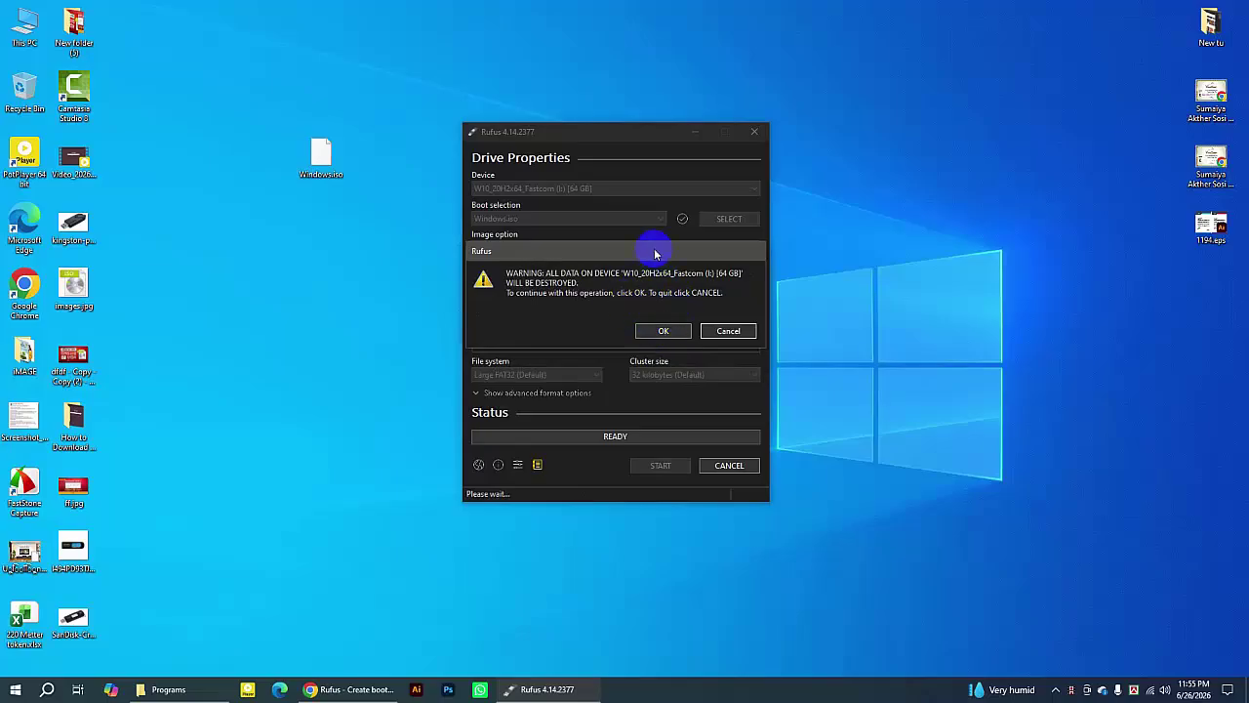
{"action": "left_click_drag", "start_coordinate": [650, 251], "coordinate": [649, 256]}
{"action": "left_click", "coordinate": [673, 334]}
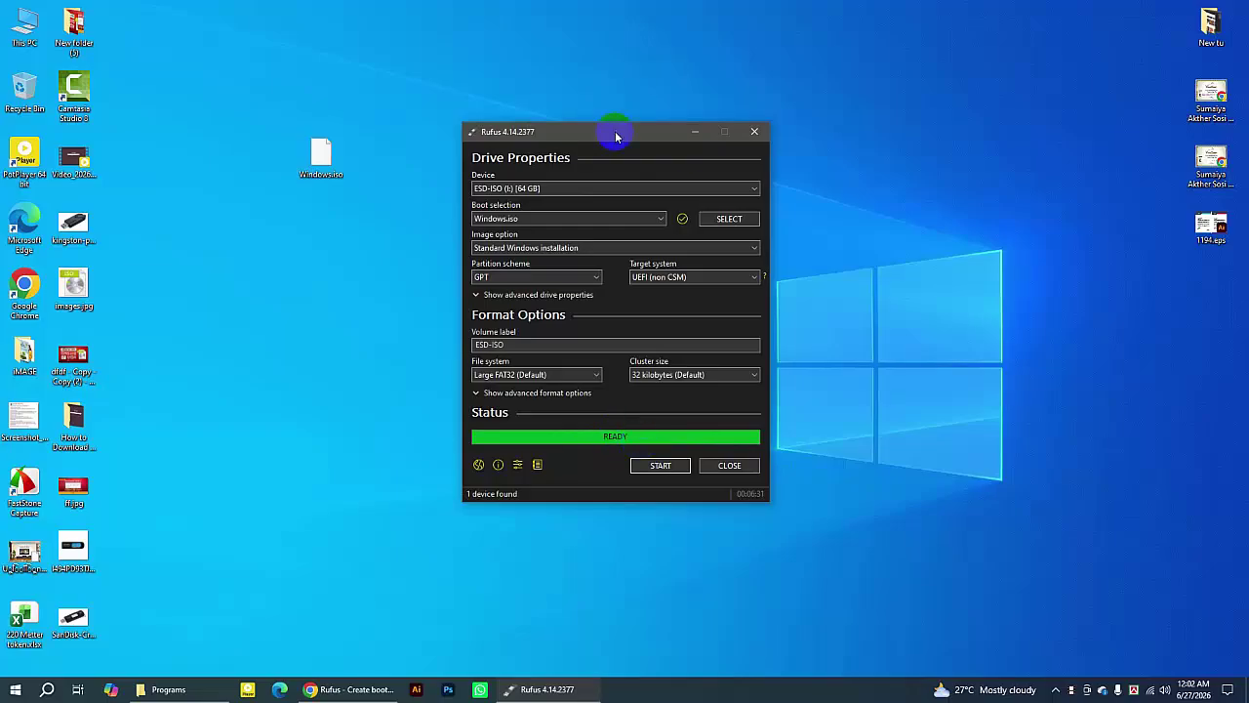
{"action": "left_click_drag", "start_coordinate": [615, 135], "coordinate": [605, 118]}
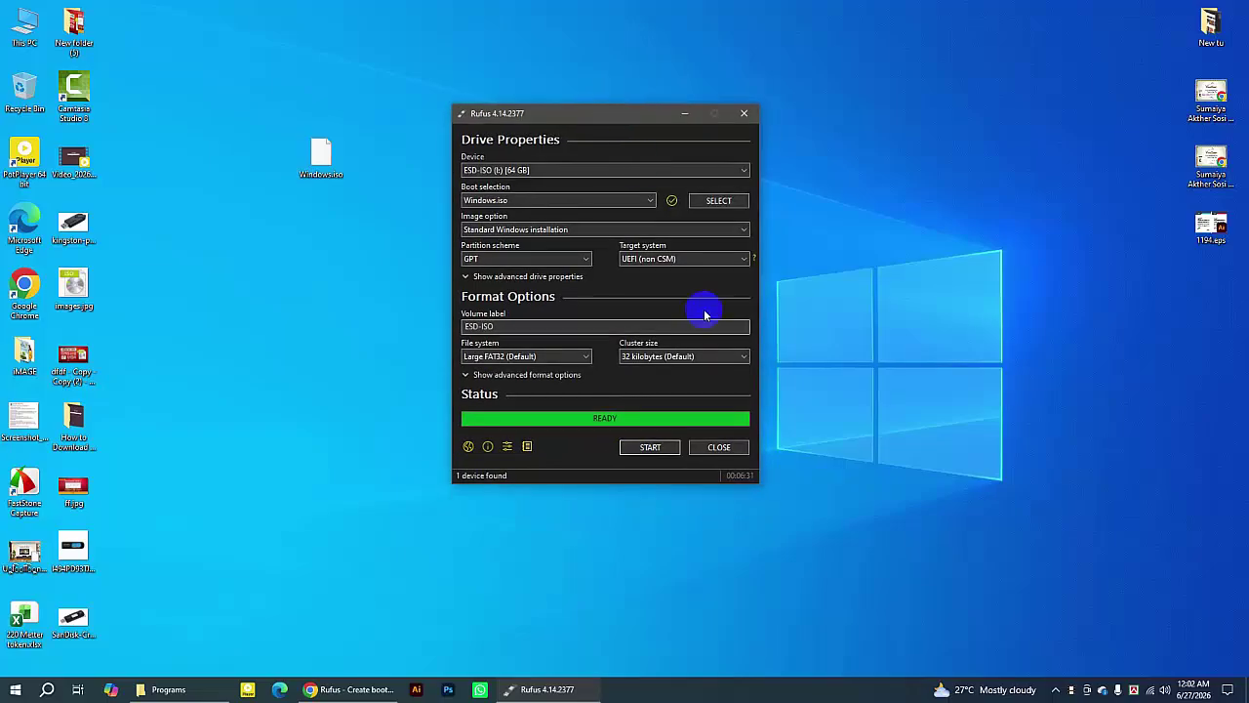
{"action": "left_click", "coordinate": [726, 450]}
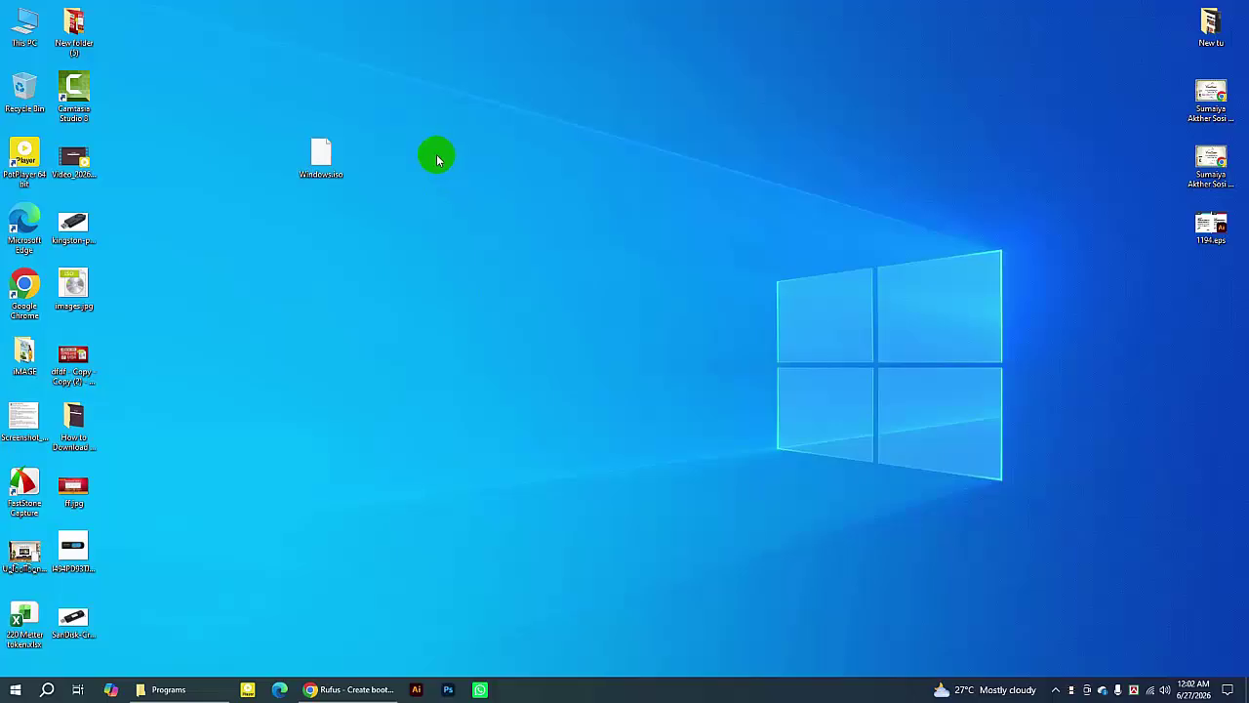
Open the ESD-ISO (I:) drive from This PC to examine its setup files, and close the window
{"action": "double_click", "coordinate": [25, 35]}
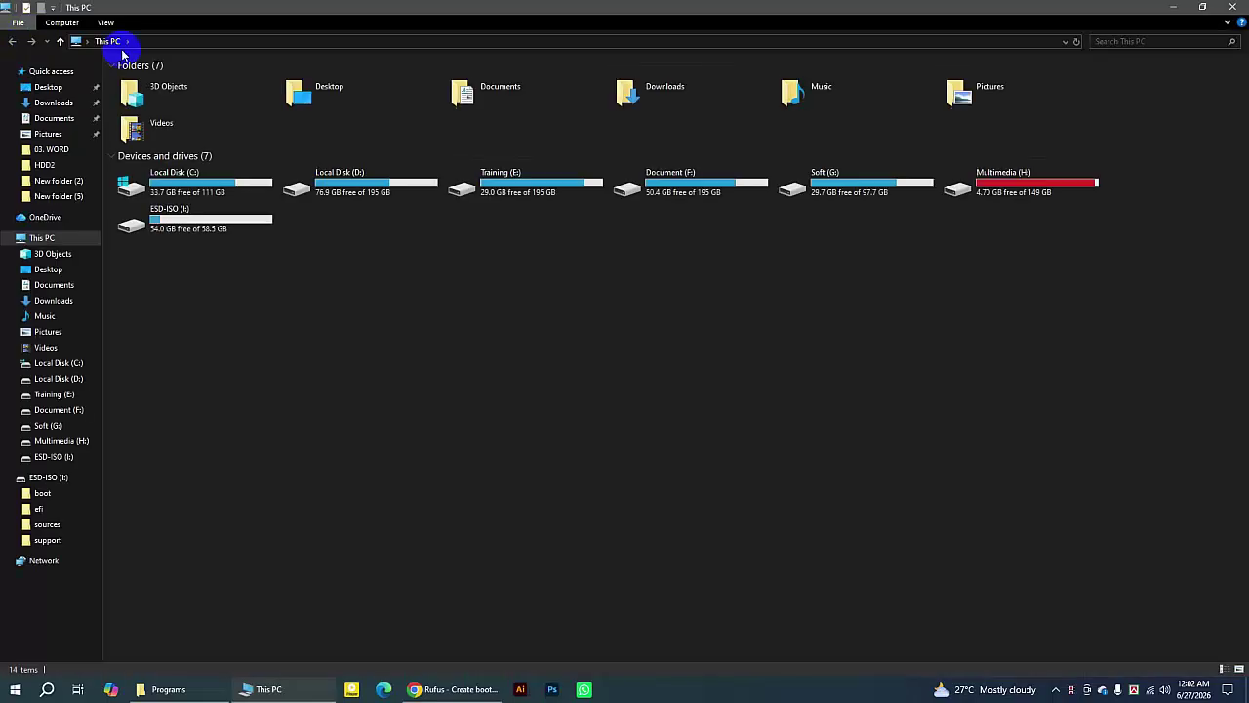
{"action": "double_click", "coordinate": [163, 227]}
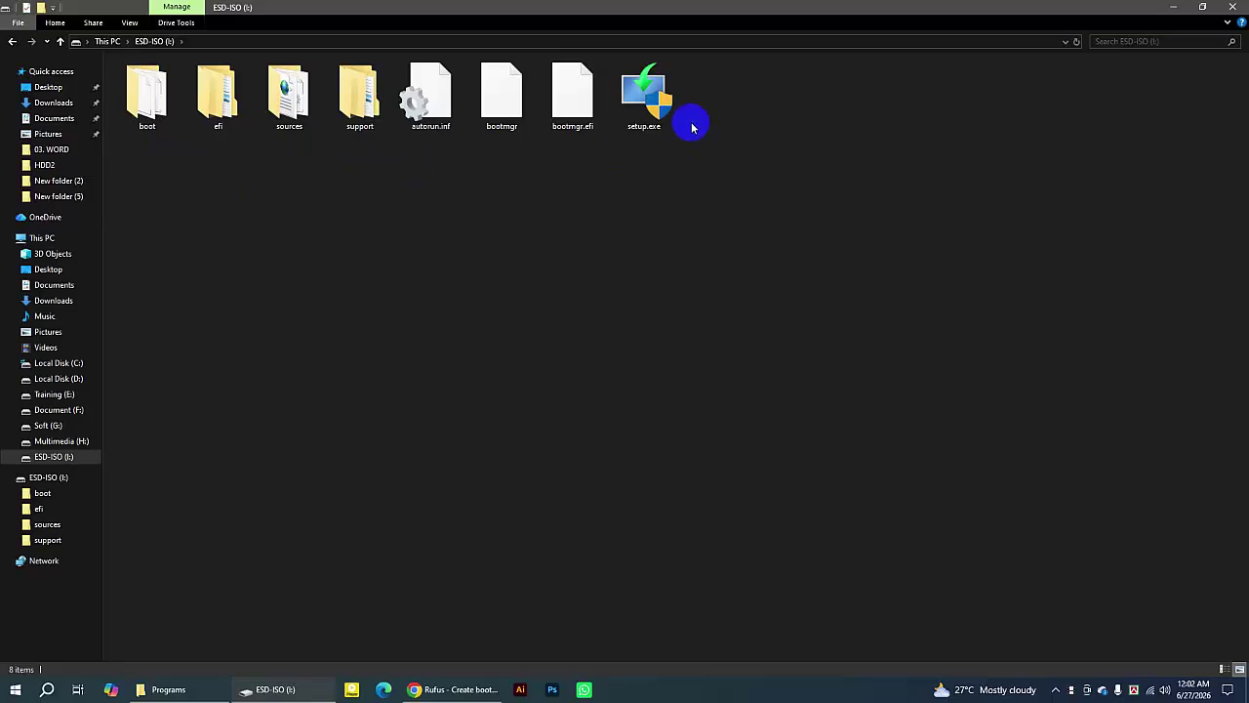
{"action": "left_click", "coordinate": [1233, 7]}
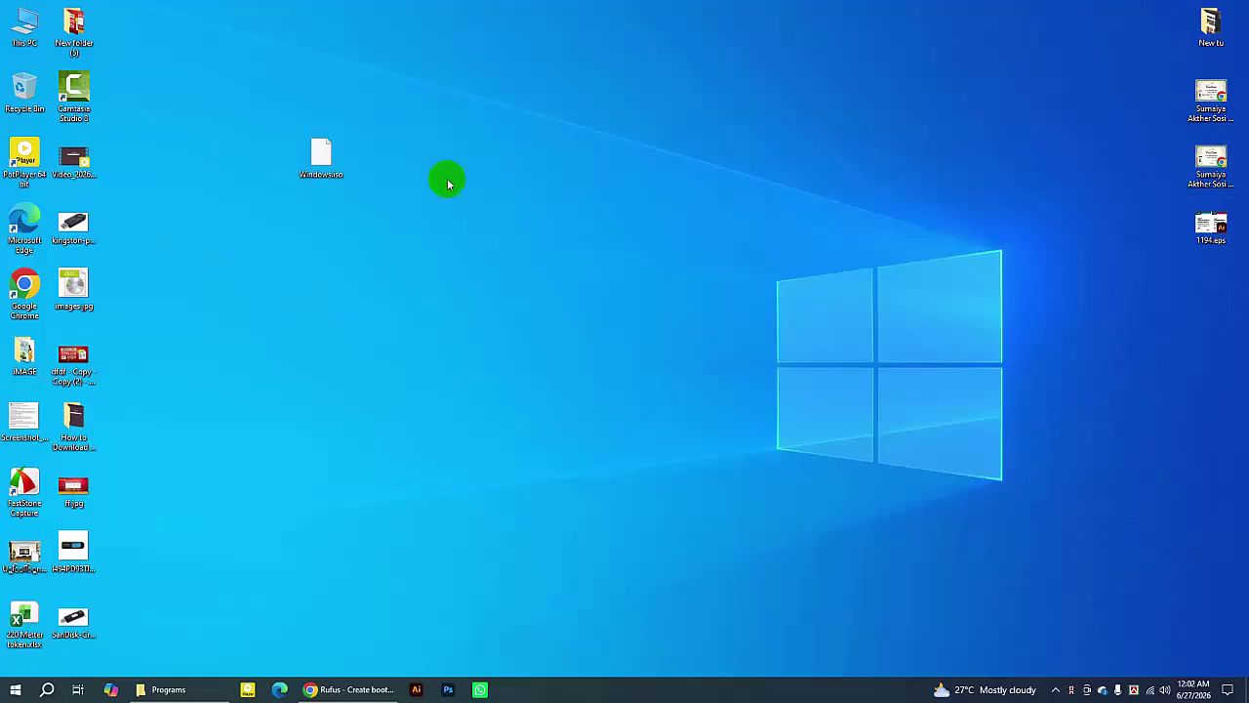
{"action": "left_click", "coordinate": [322, 159]}
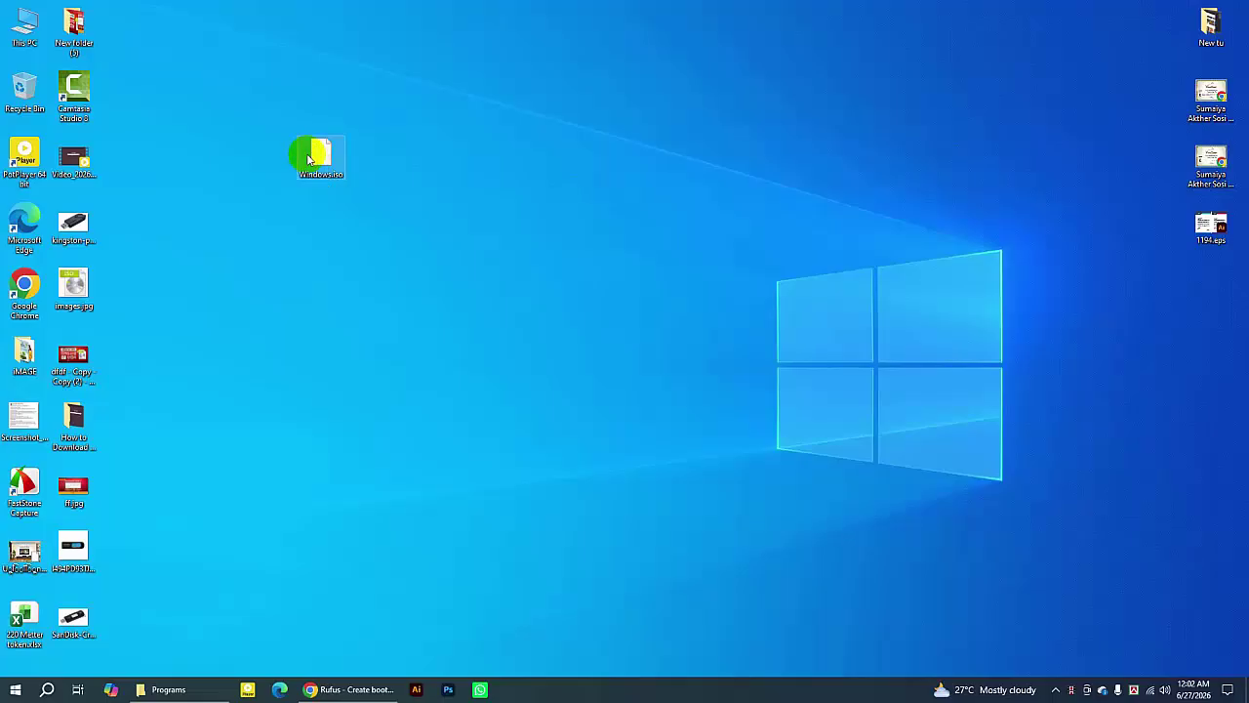
{"action": "left_click_drag", "start_coordinate": [322, 158], "coordinate": [298, 154]}
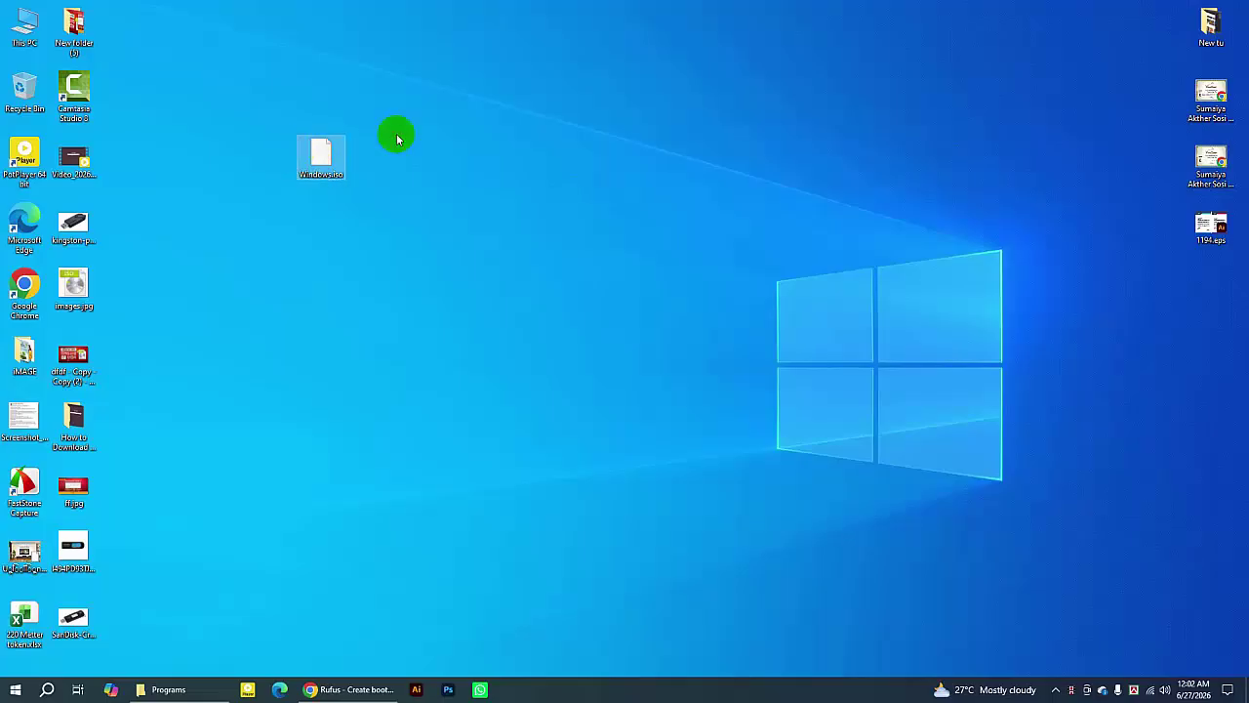
{"action": "left_click", "coordinate": [341, 149]}
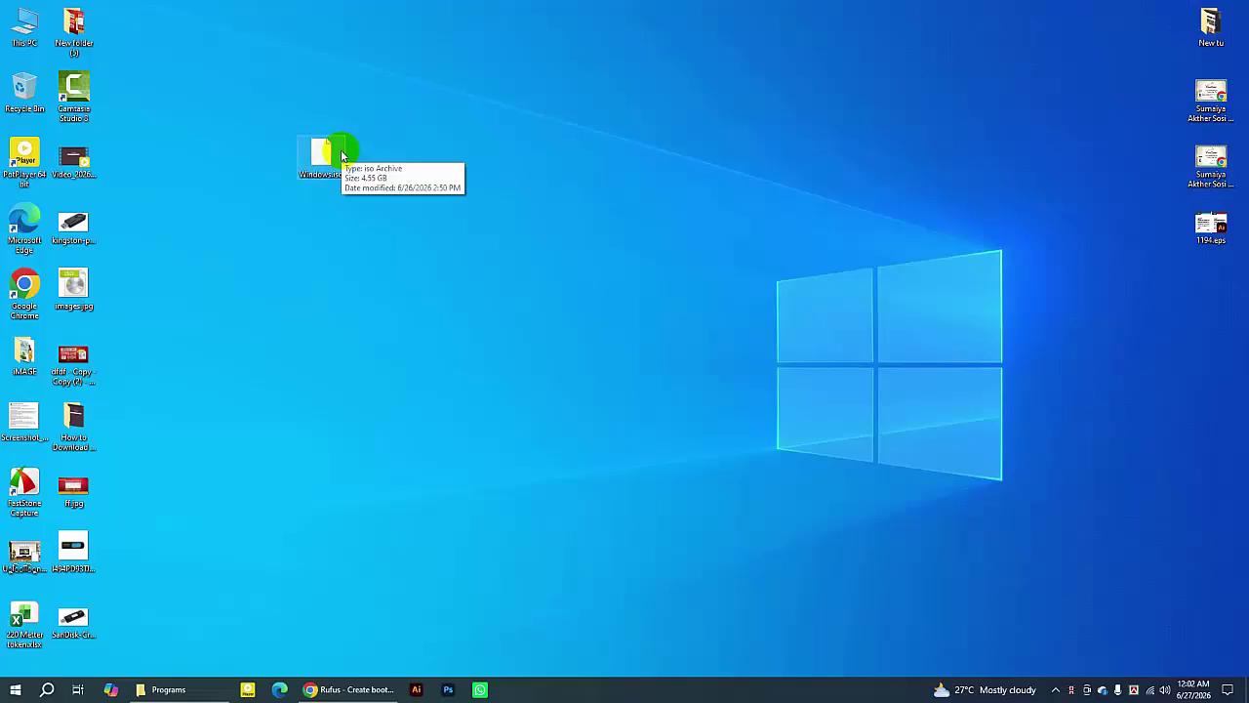
{"action": "left_click", "coordinate": [321, 153]}
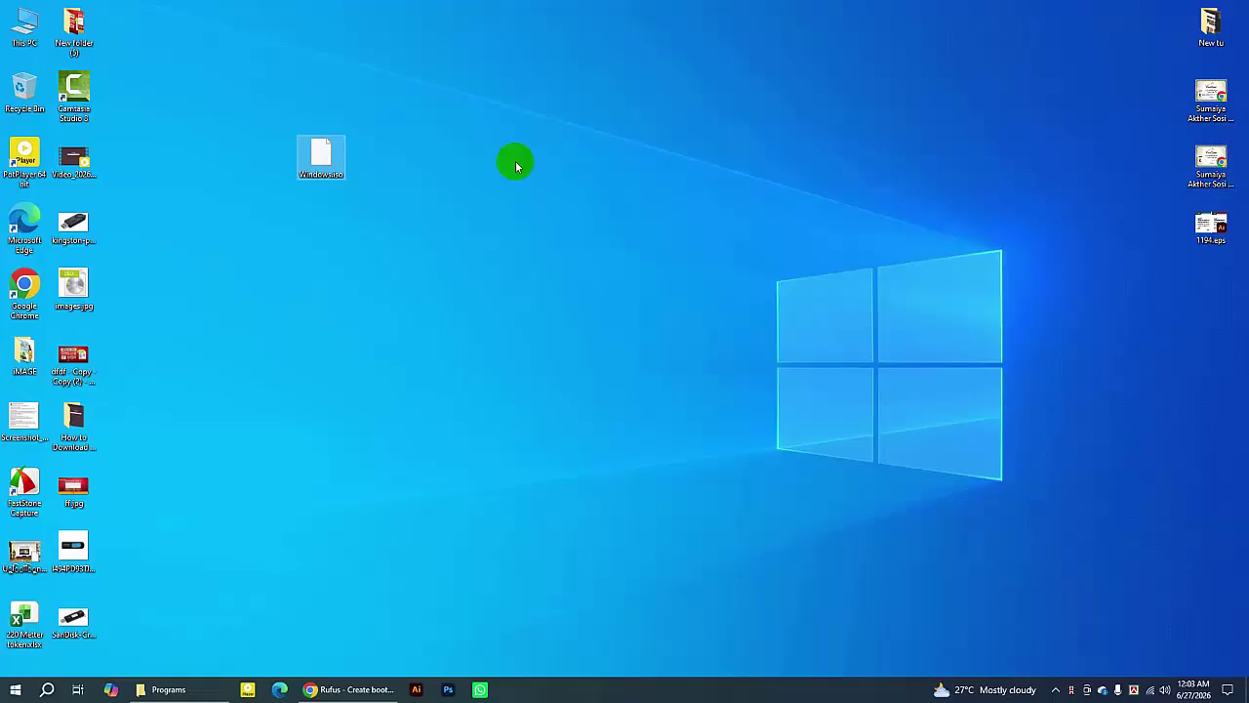
Move Windows.iso from the Desktop to the root of the Soft (G:) drive
{"action": "left_click", "coordinate": [323, 153]}
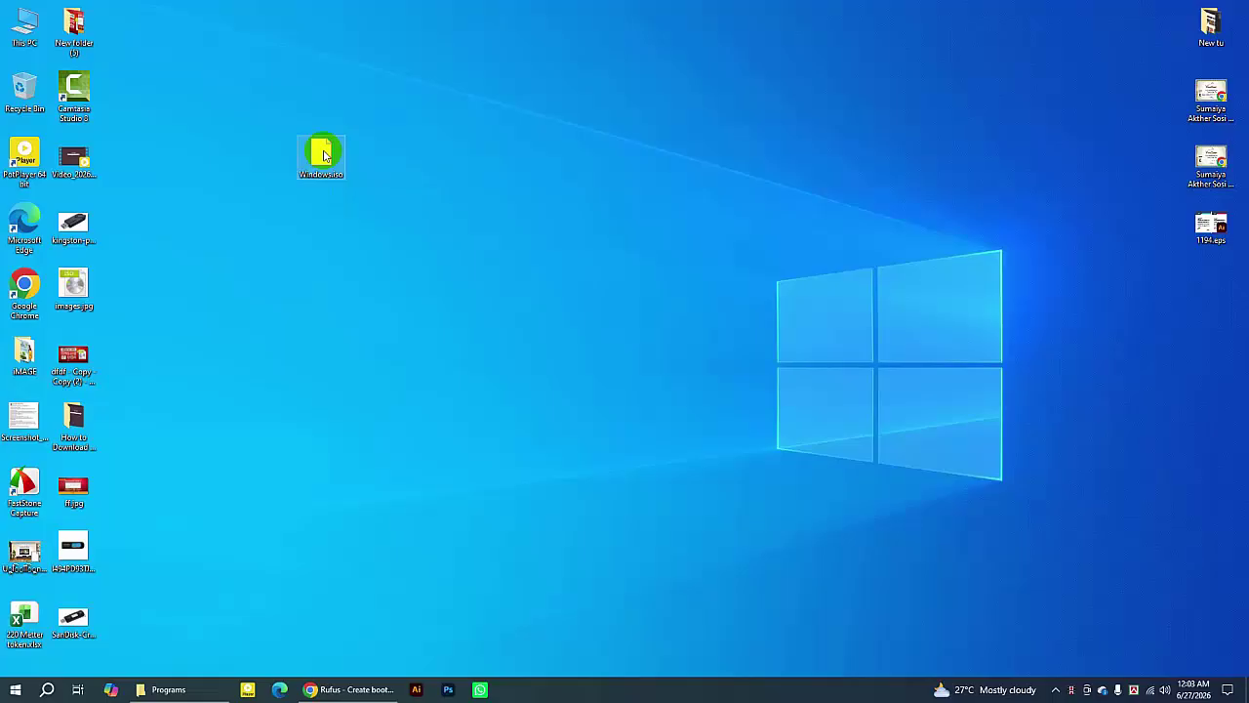
{"action": "right_click", "coordinate": [323, 153]}
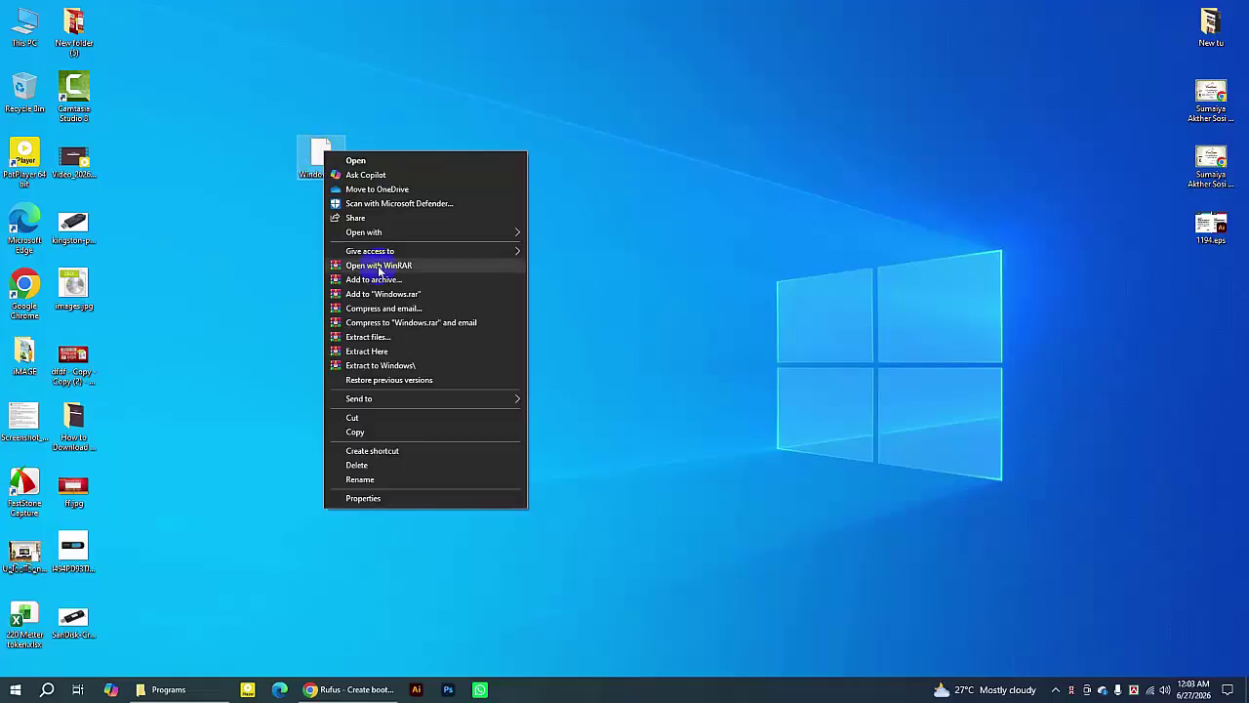
{"action": "left_click", "coordinate": [362, 418]}
{"action": "double_click", "coordinate": [24, 28]}
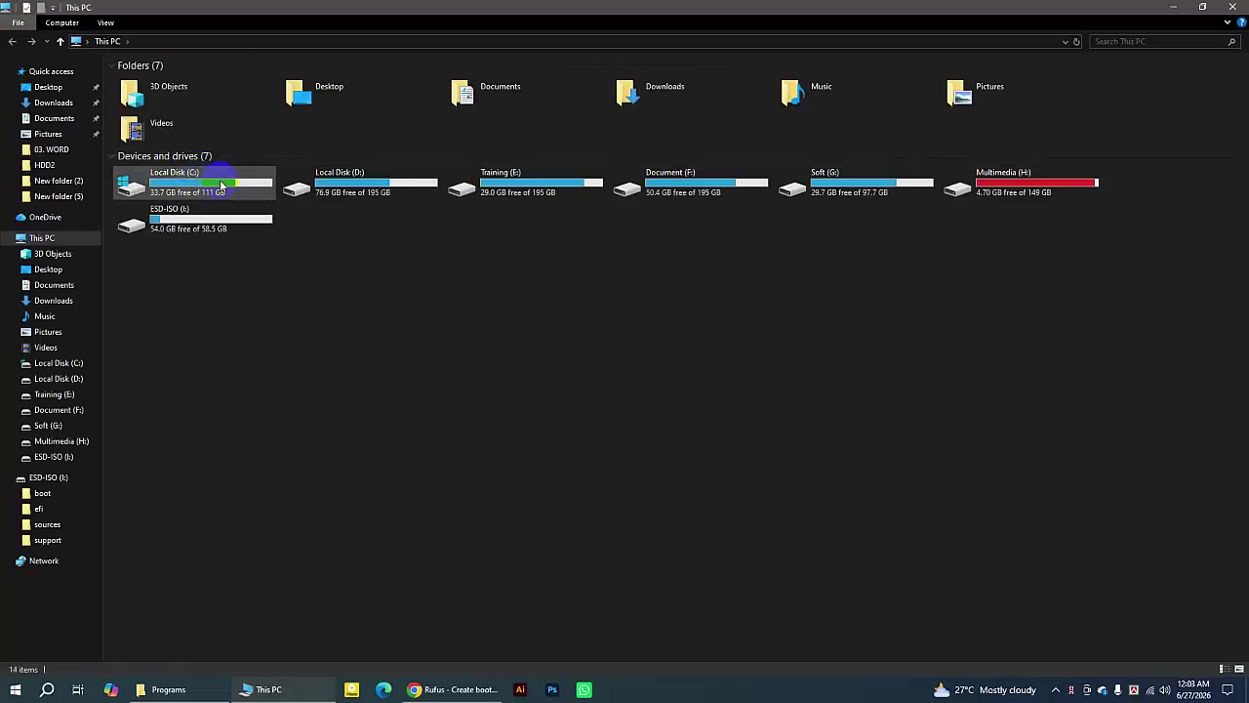
{"action": "left_click", "coordinate": [553, 186]}
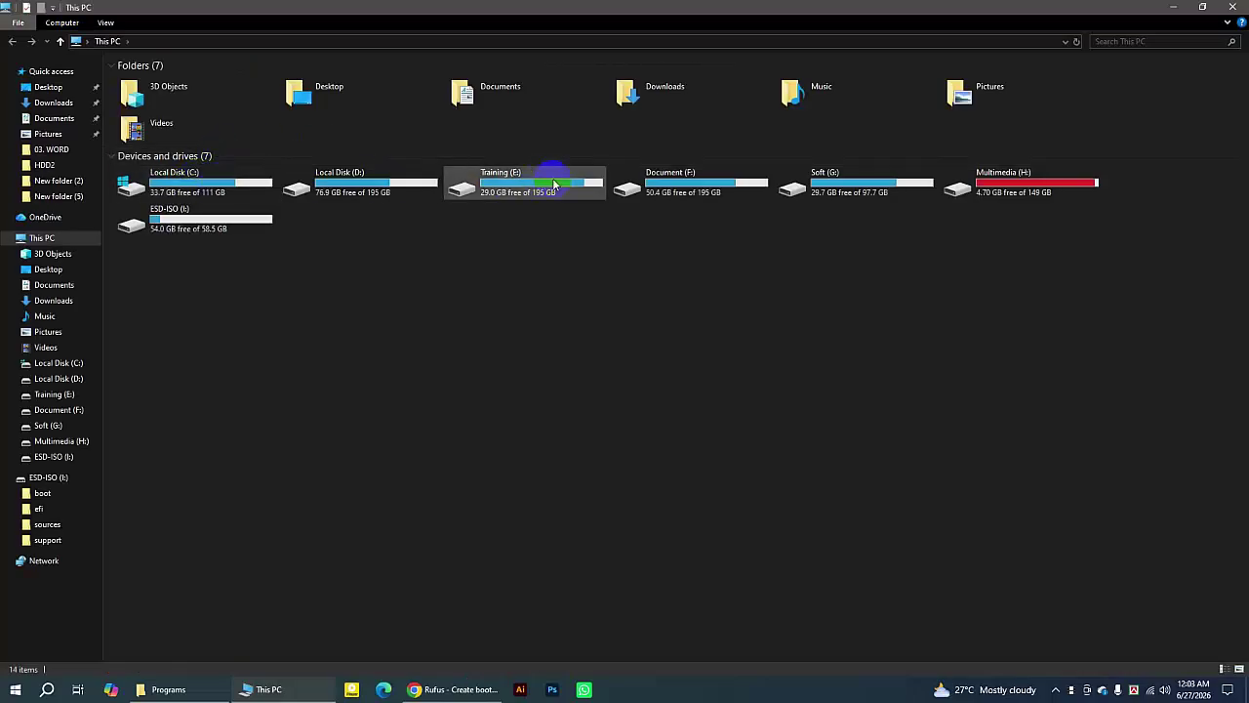
{"action": "double_click", "coordinate": [822, 176]}
{"action": "right_click", "coordinate": [850, 302]}
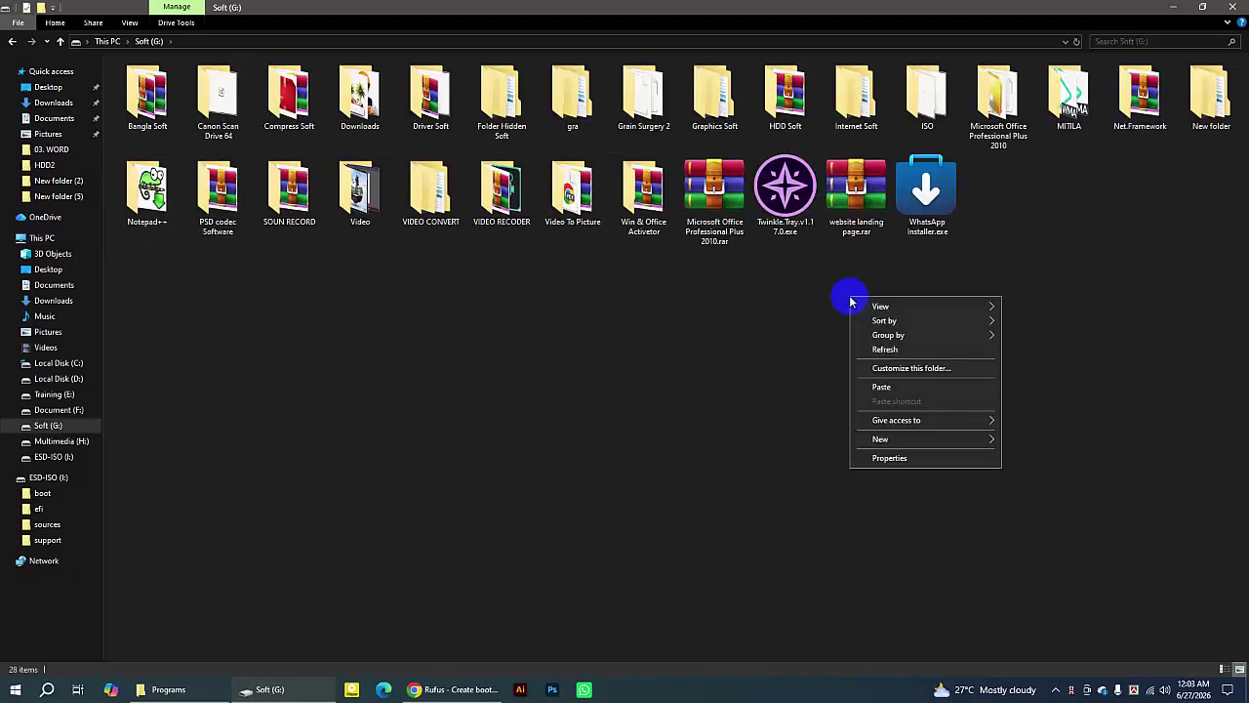
{"action": "left_click", "coordinate": [882, 388]}
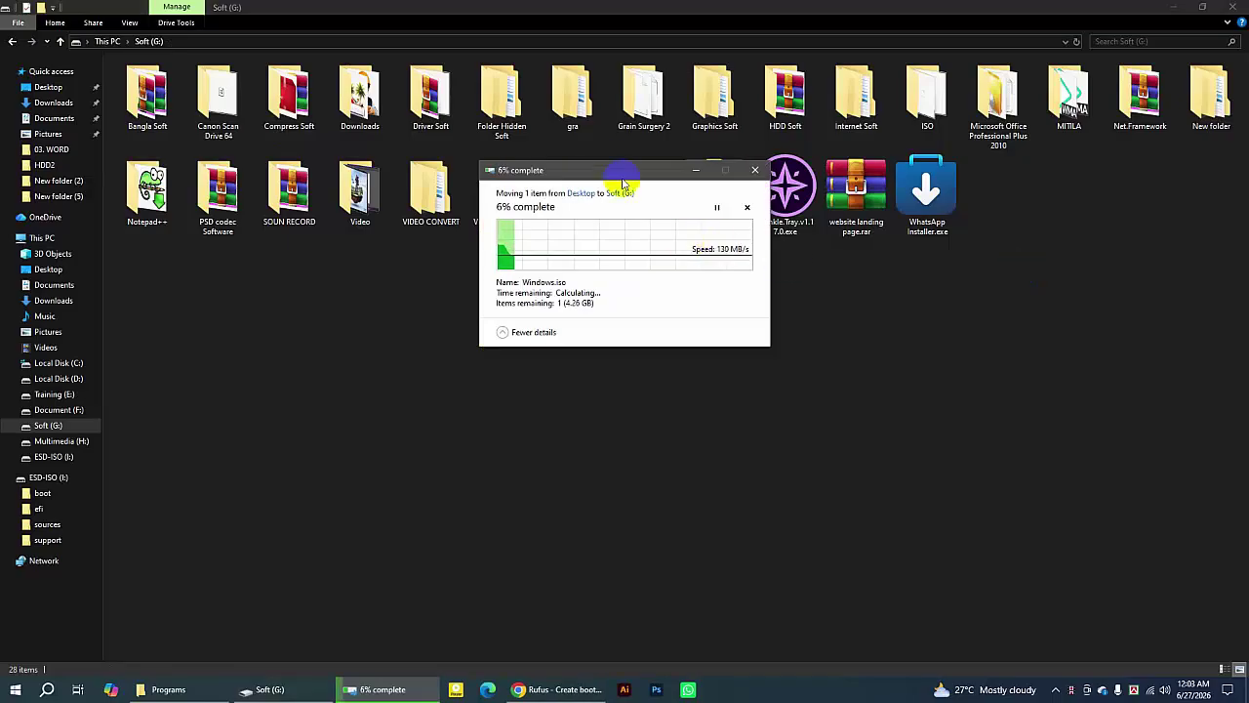
Wait for the Windows.iso transfer to finish, deselect the file and close the Soft (G:) window
{"action": "left_click_drag", "start_coordinate": [620, 168], "coordinate": [617, 271]}
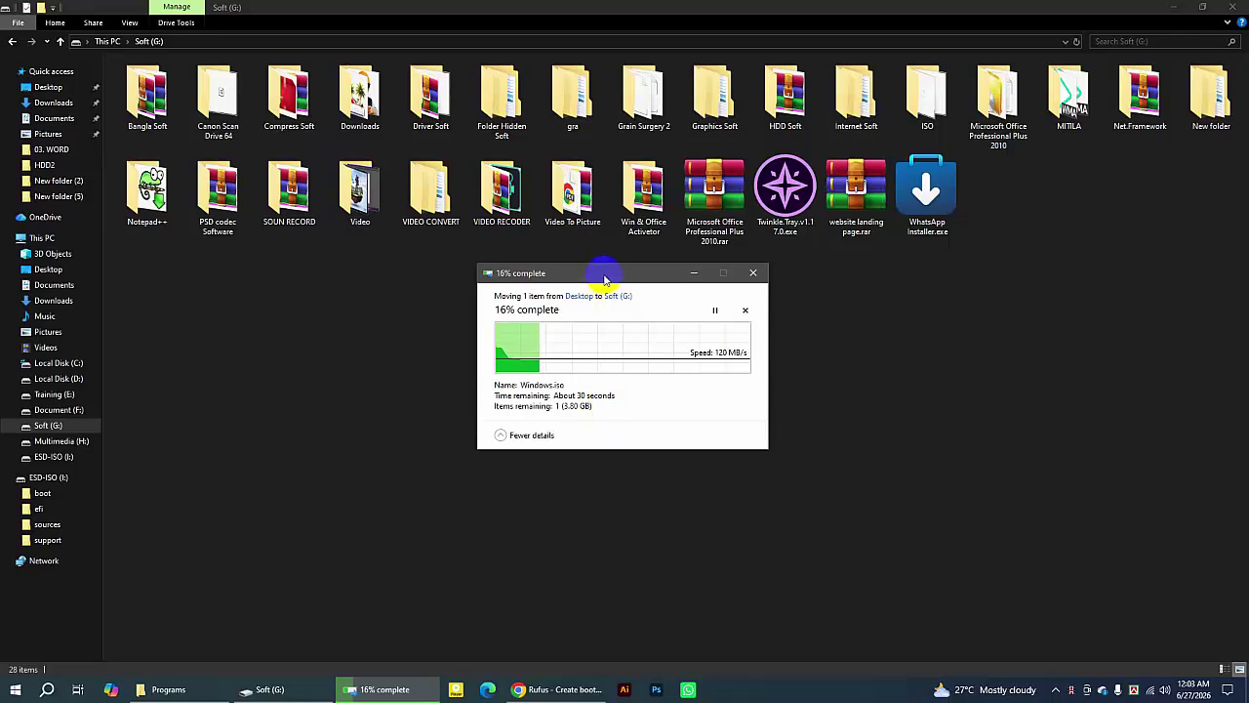
{"action": "left_click_drag", "start_coordinate": [603, 269], "coordinate": [604, 273]}
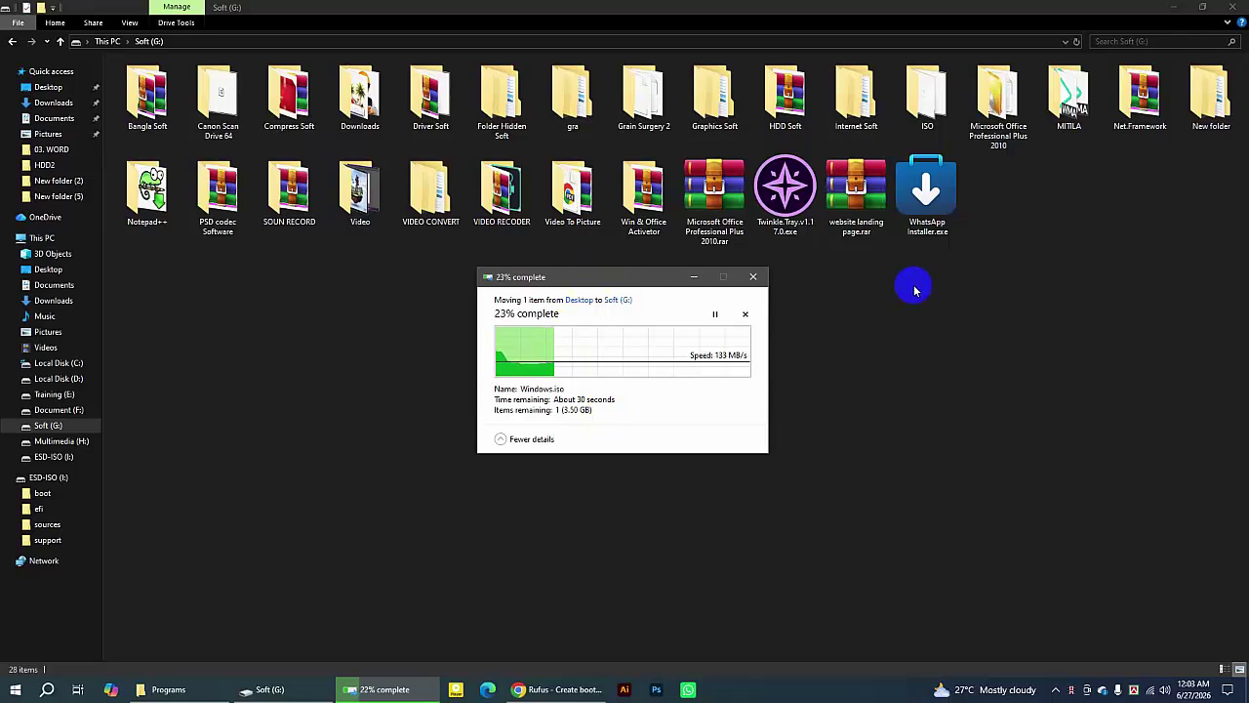
{"action": "left_click", "coordinate": [530, 310]}
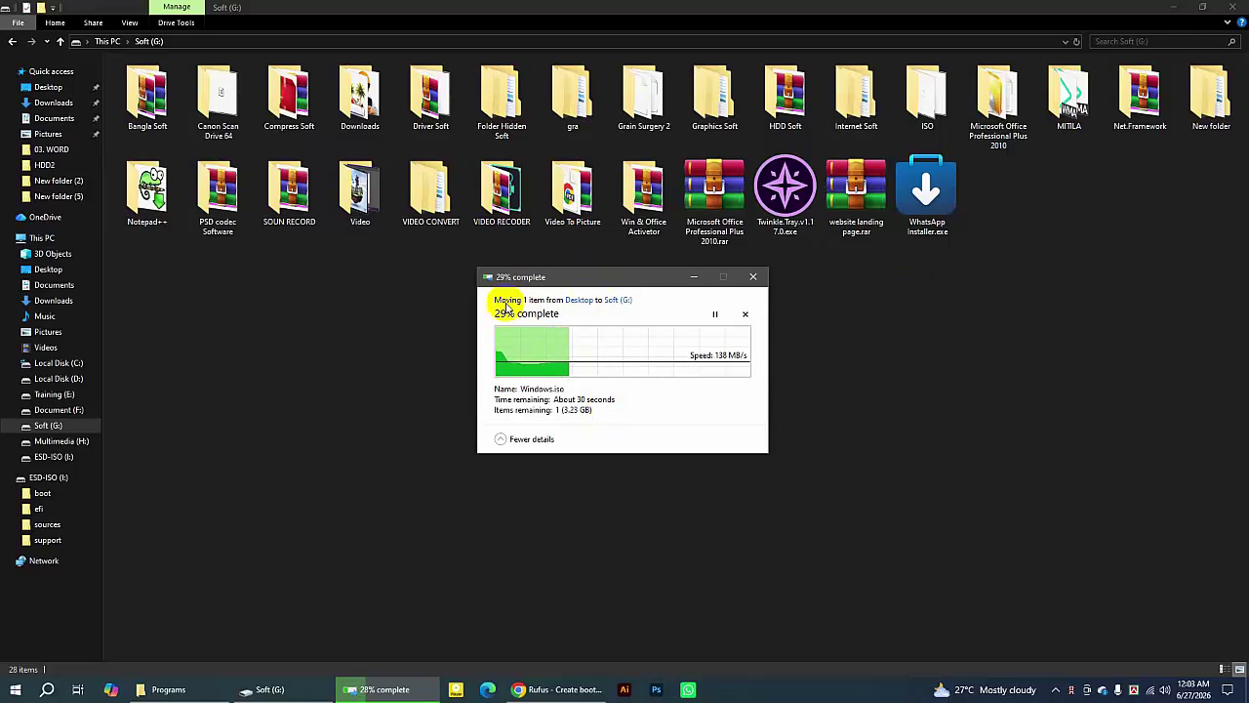
{"action": "left_click", "coordinate": [508, 310]}
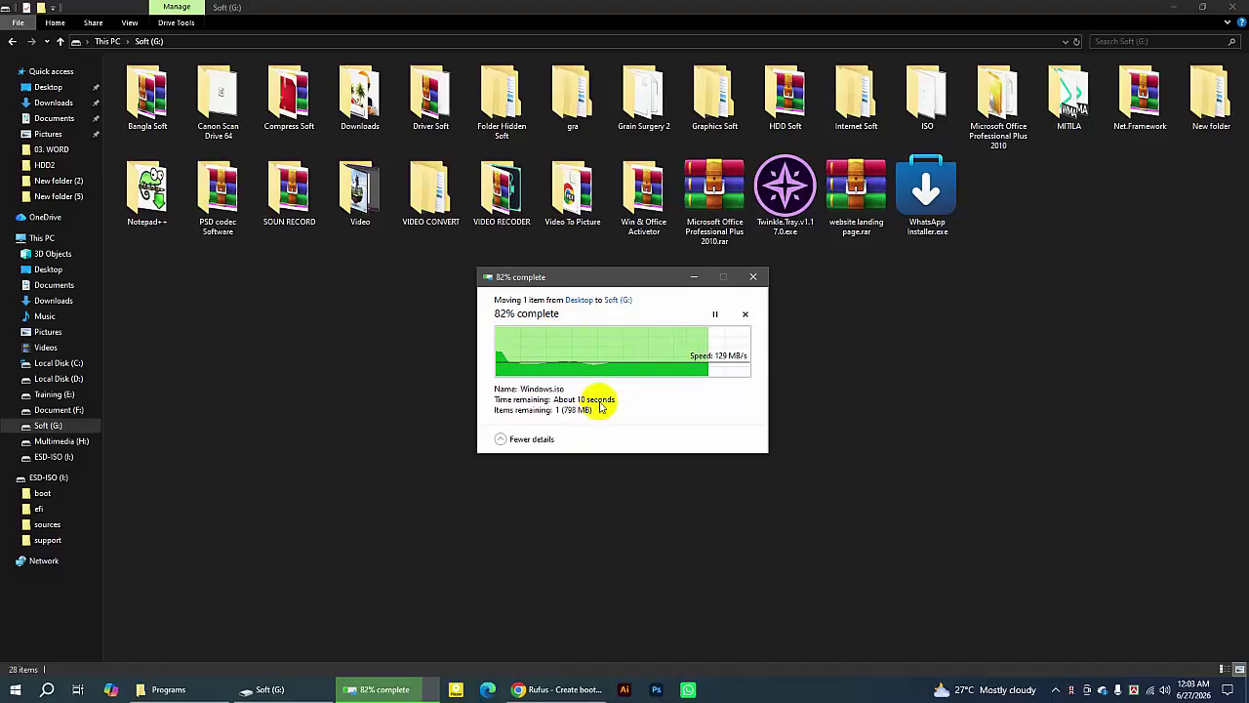
{"action": "left_click", "coordinate": [606, 281]}
{"action": "left_click_drag", "start_coordinate": [606, 281], "coordinate": [606, 287]}
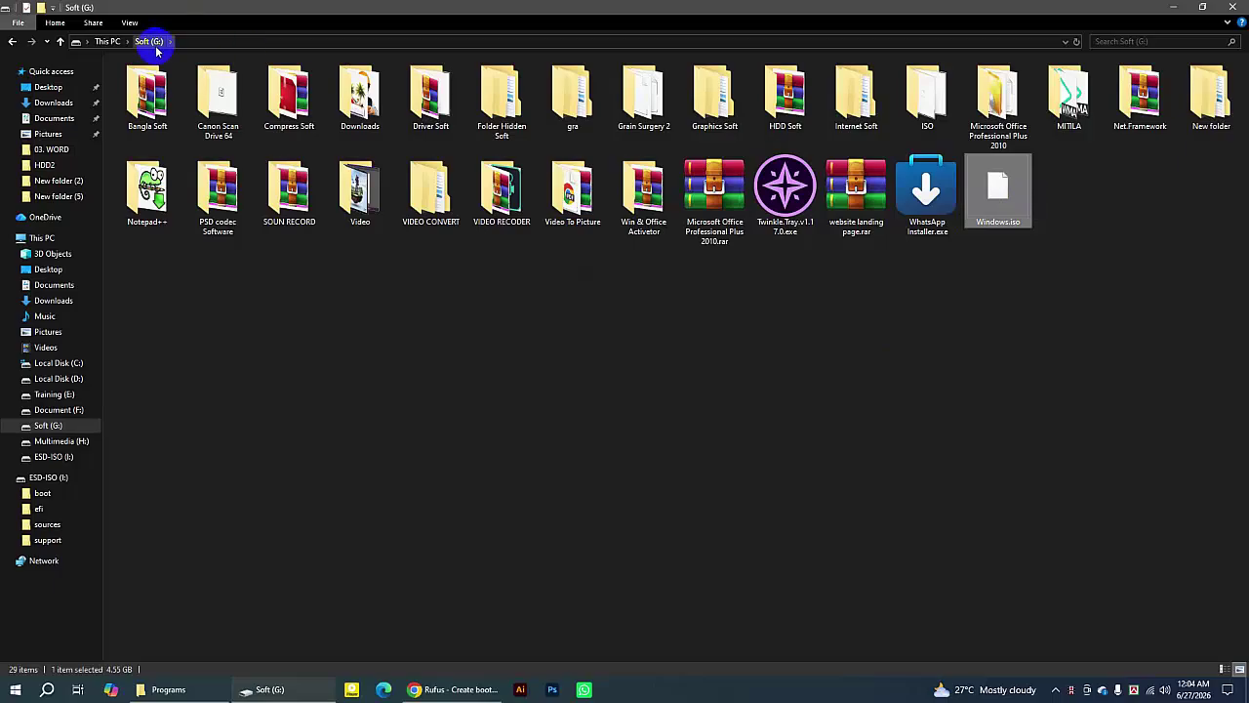
{"action": "left_click", "coordinate": [995, 254]}
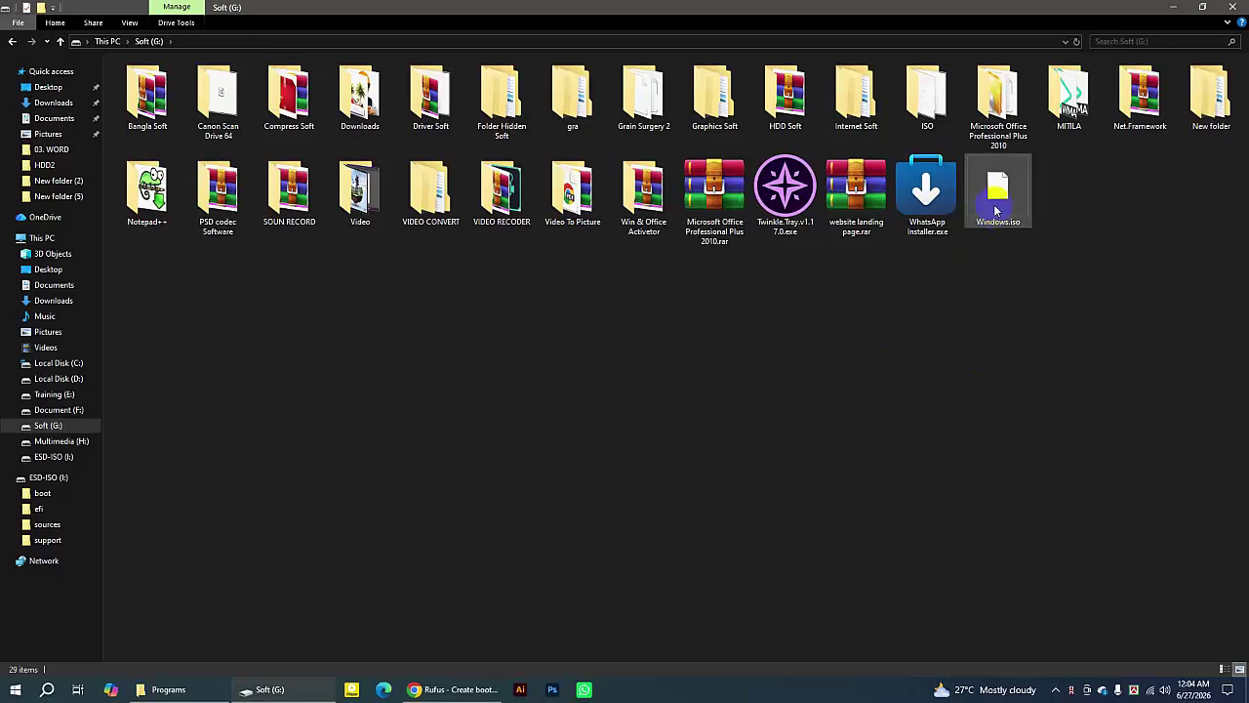
{"action": "left_click", "coordinate": [1234, 9]}
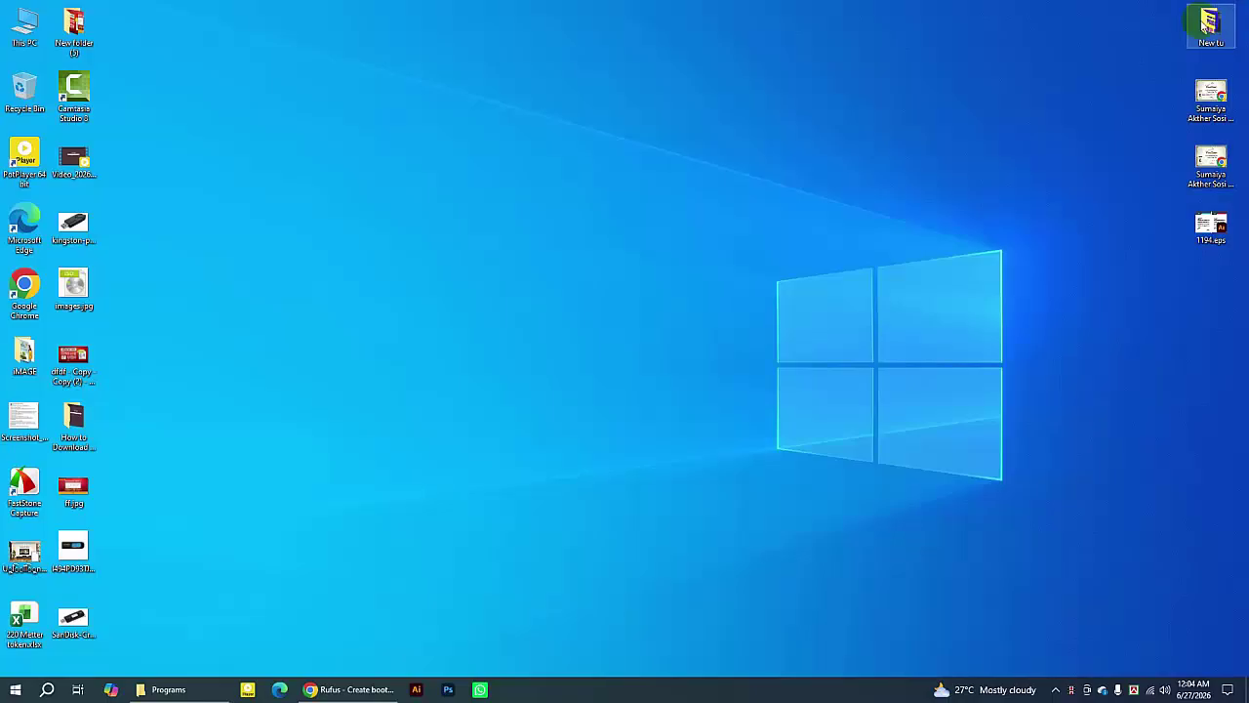